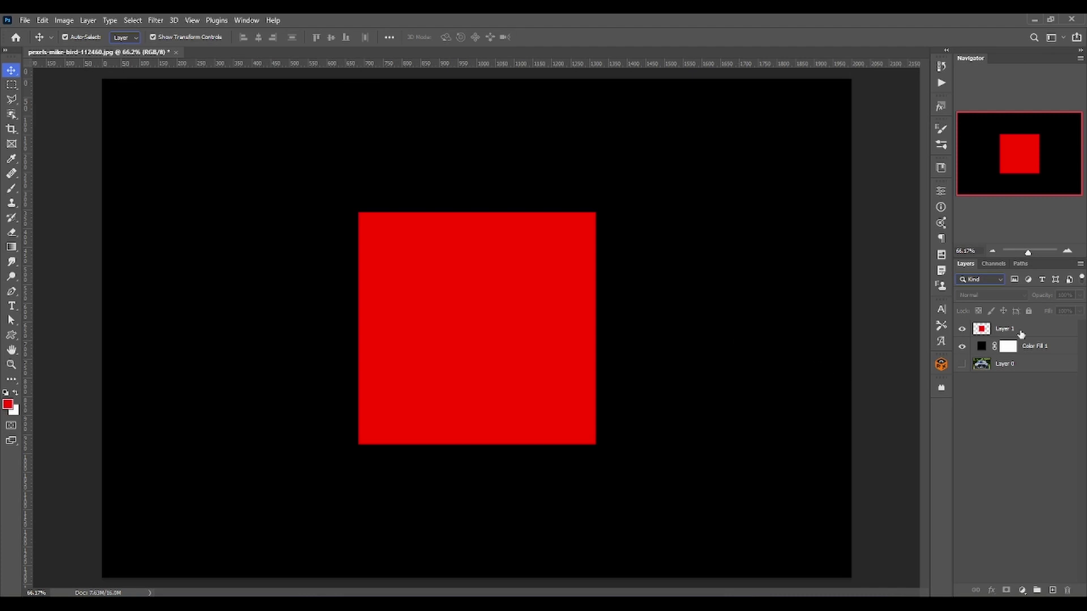
Toggle the black fill and red square layers' visibility off and on to compare
{"action": "left_click", "coordinate": [962, 347]}
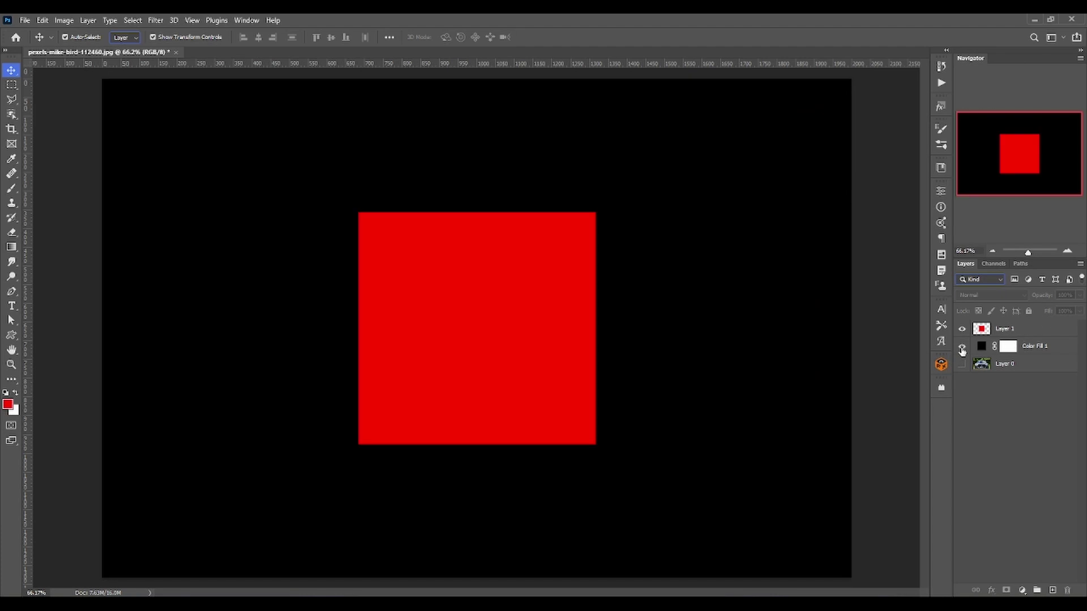
{"action": "left_click", "coordinate": [961, 348]}
{"action": "left_click", "coordinate": [962, 330]}
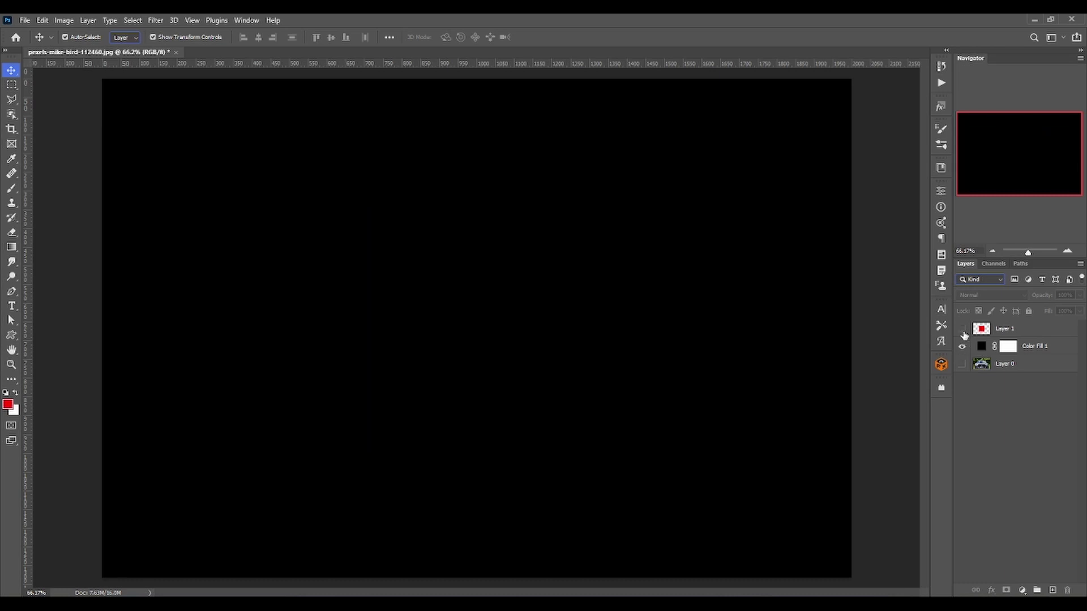
{"action": "left_click", "coordinate": [1064, 335]}
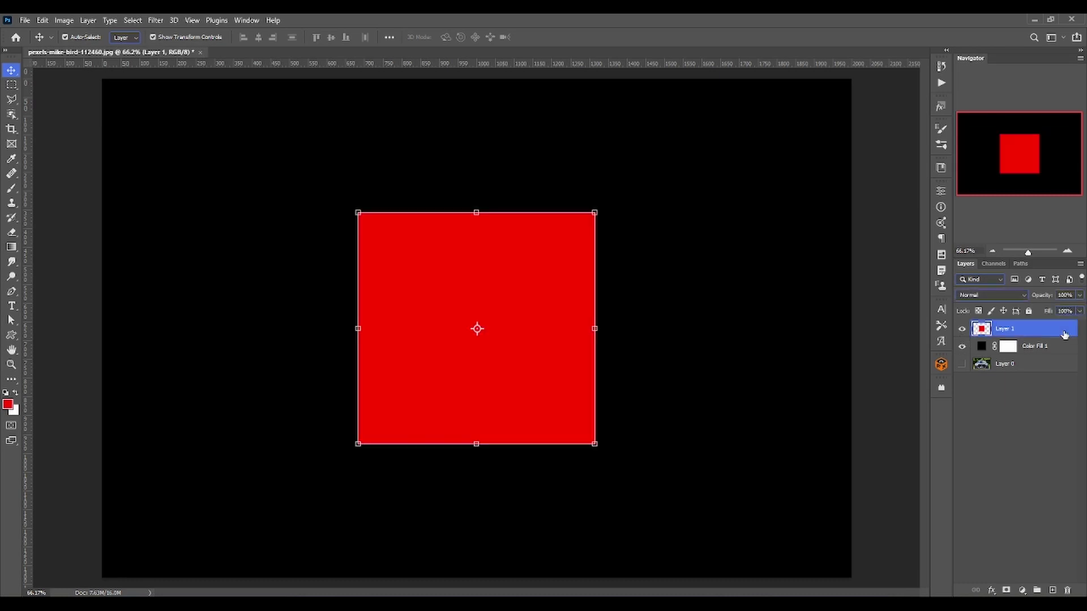
{"action": "left_click", "coordinate": [960, 330]}
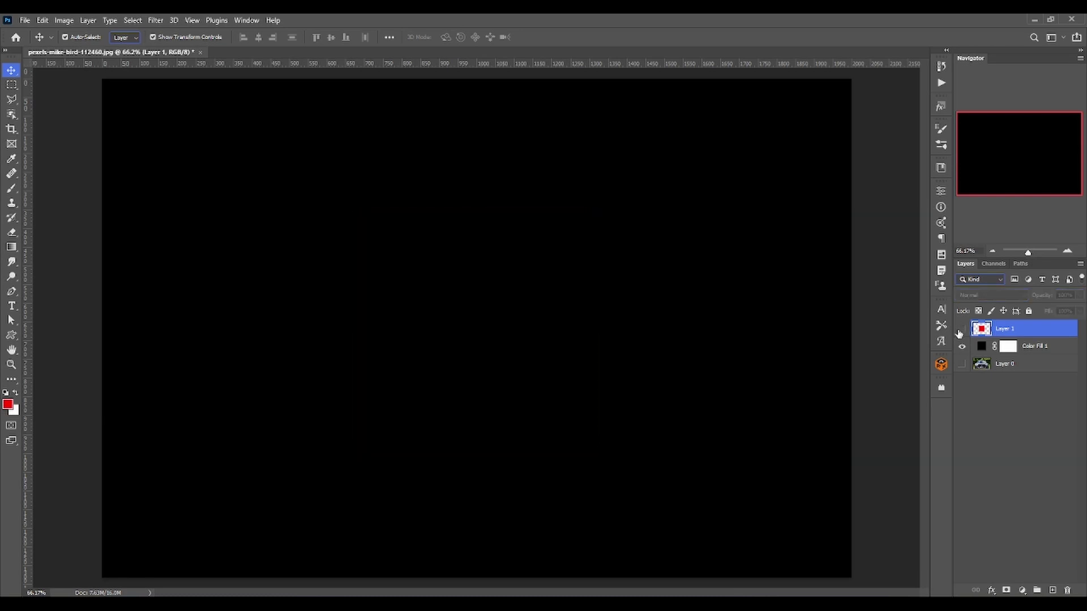
{"action": "left_click", "coordinate": [1046, 347]}
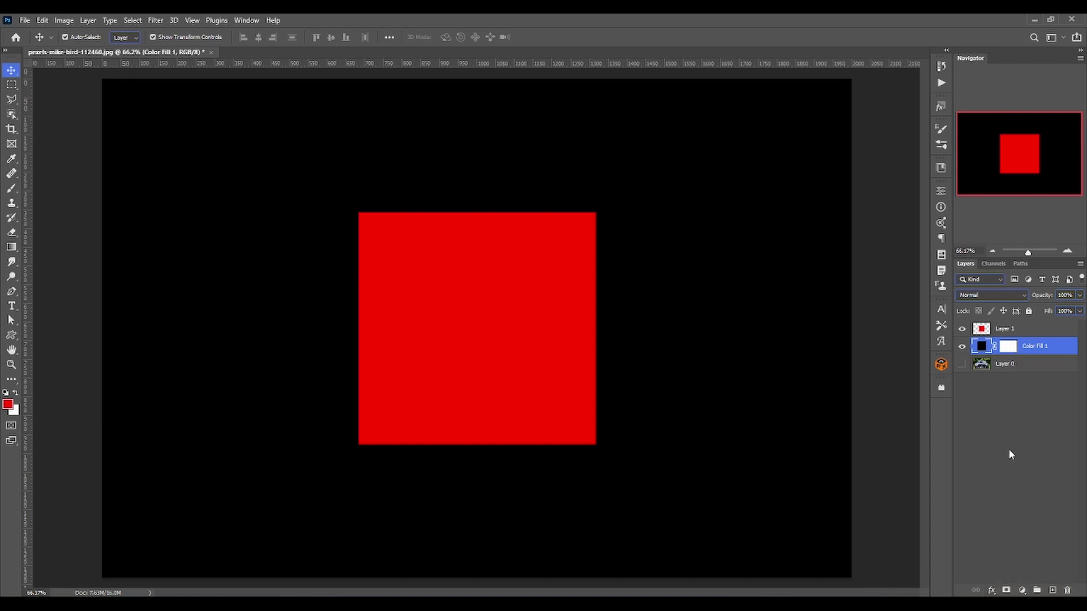
Add a dark red solid colour fill layer, then delete it
{"action": "left_click", "coordinate": [1022, 591]}
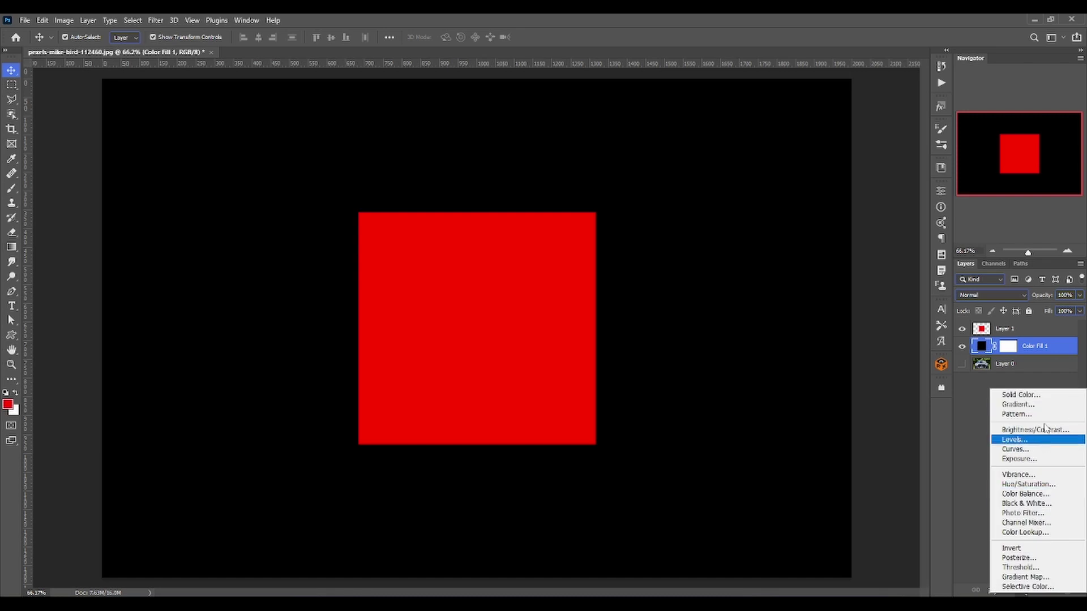
{"action": "left_click", "coordinate": [1043, 395]}
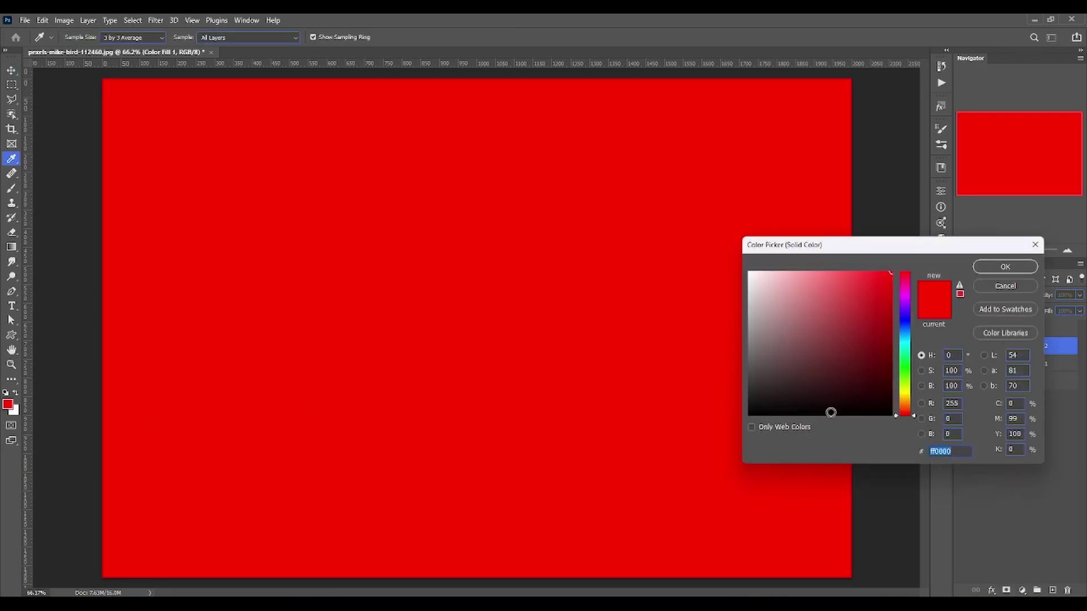
{"action": "left_click", "coordinate": [847, 415]}
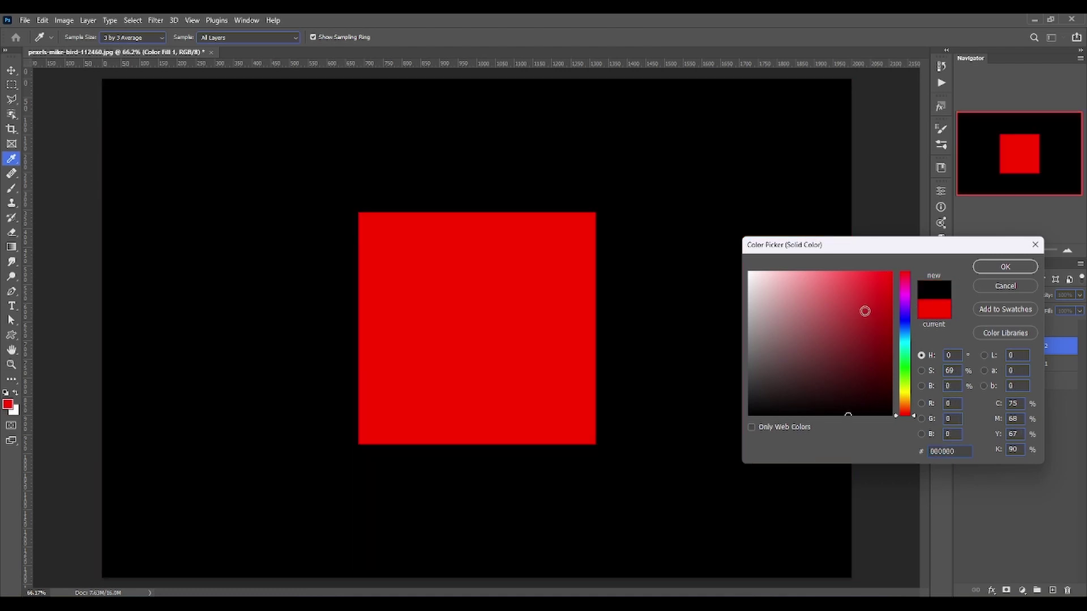
{"action": "left_click", "coordinate": [890, 357]}
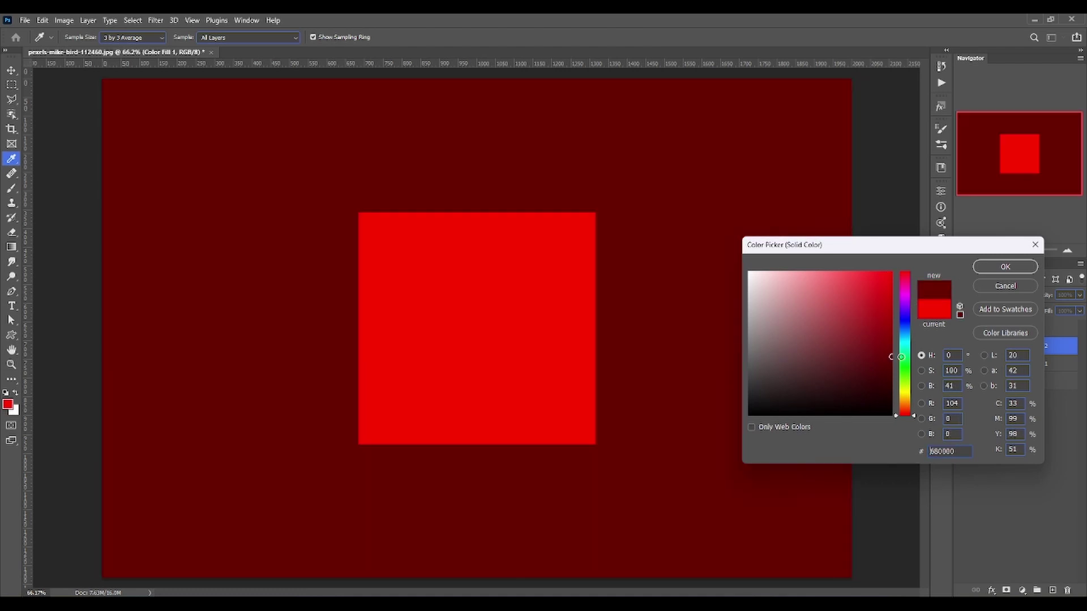
{"action": "left_click", "coordinate": [1001, 269]}
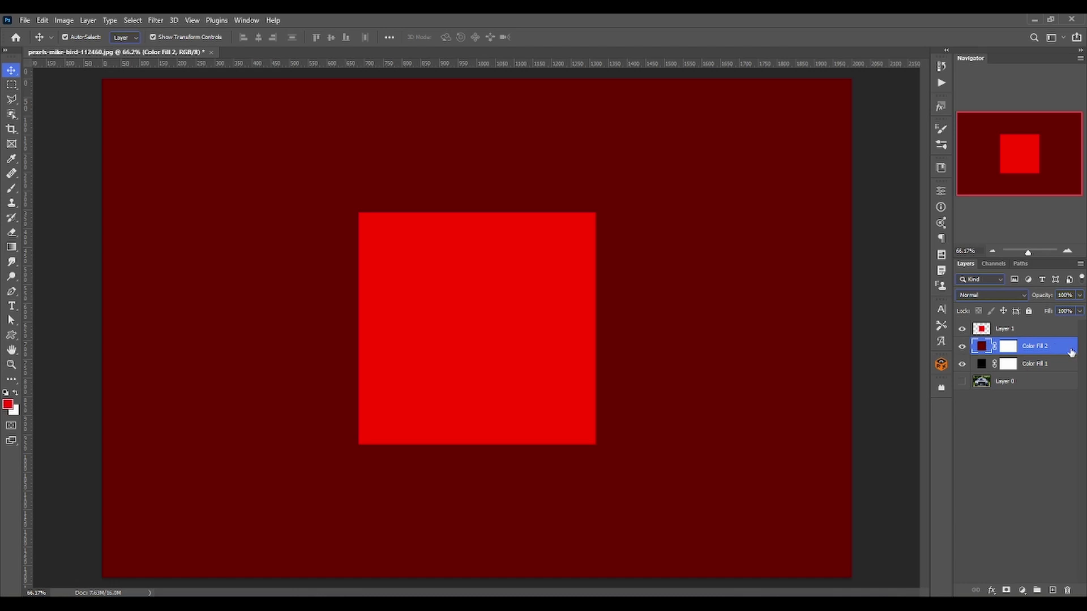
{"action": "key", "text": "Delete"}
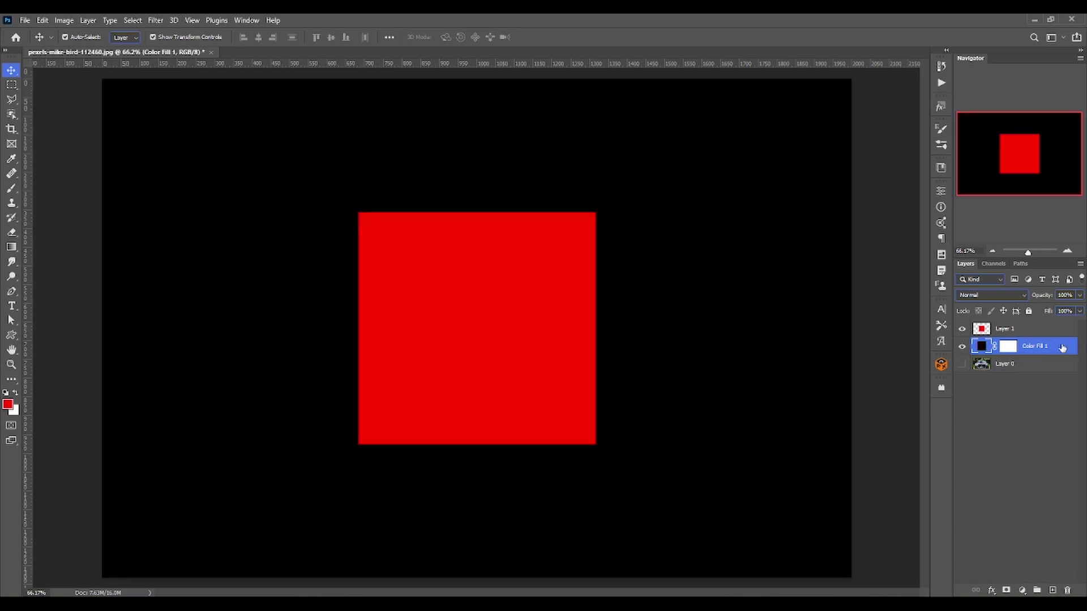
Apply a default Inner Bevel Bevel & Emboss effect to the red square's layer
{"action": "left_click", "coordinate": [1046, 331]}
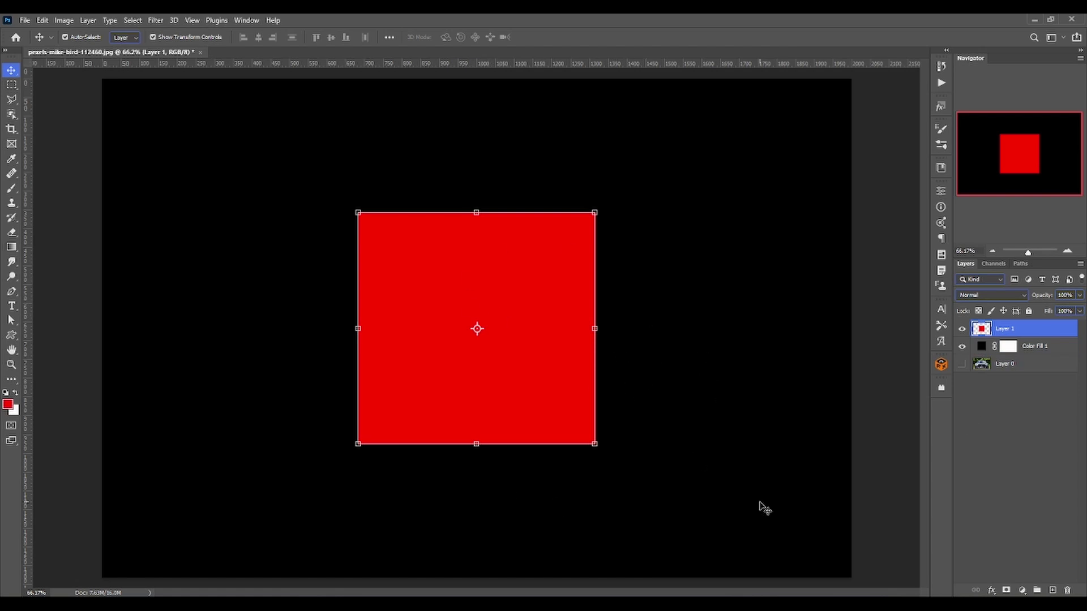
{"action": "left_click", "coordinate": [992, 590]}
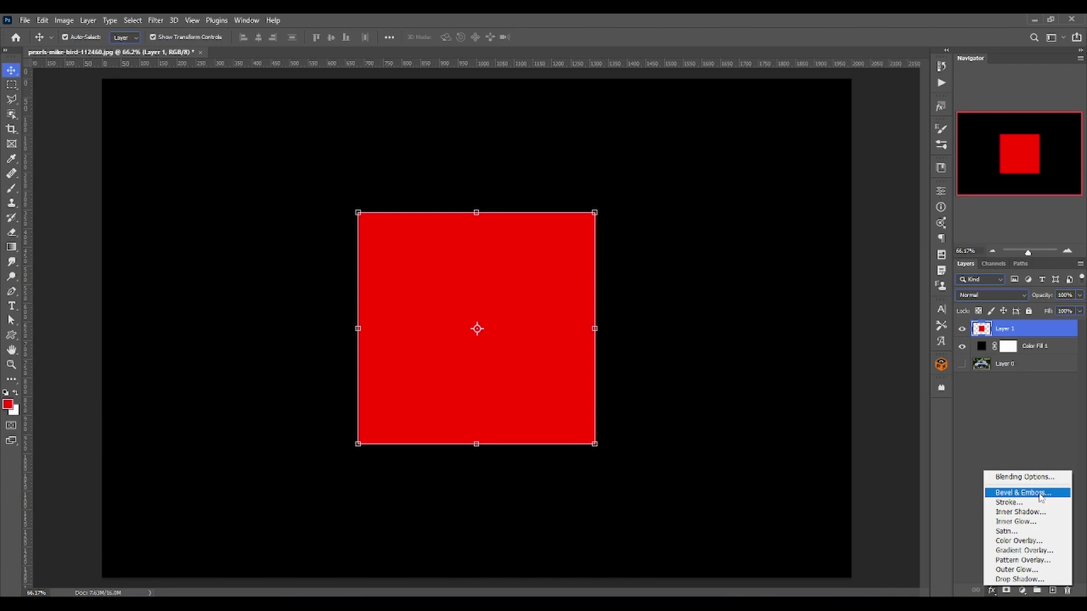
{"action": "left_click", "coordinate": [1039, 493]}
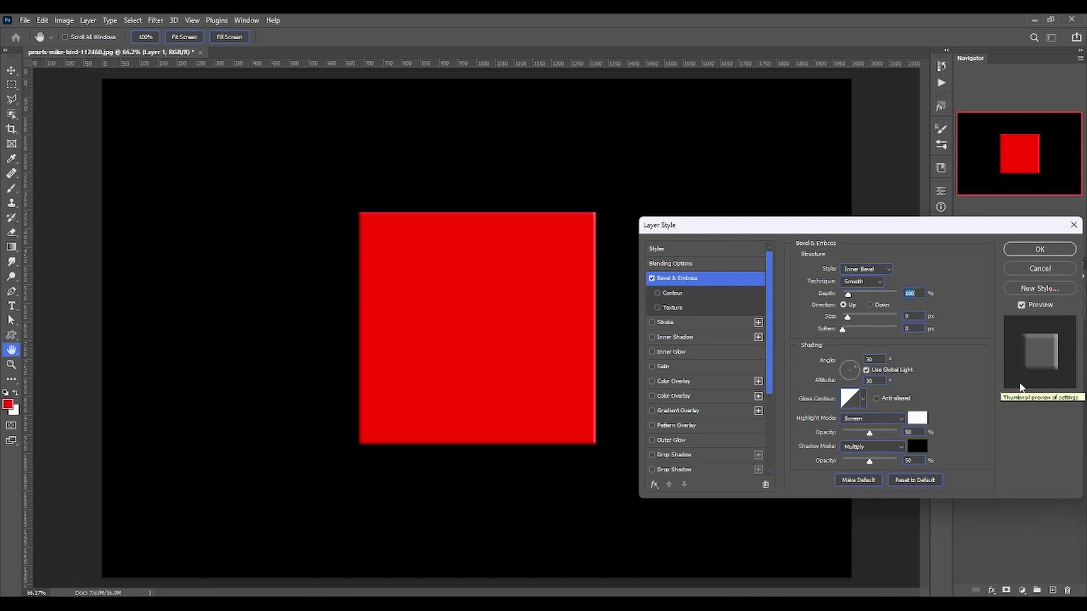
{"action": "left_click", "coordinate": [1028, 249]}
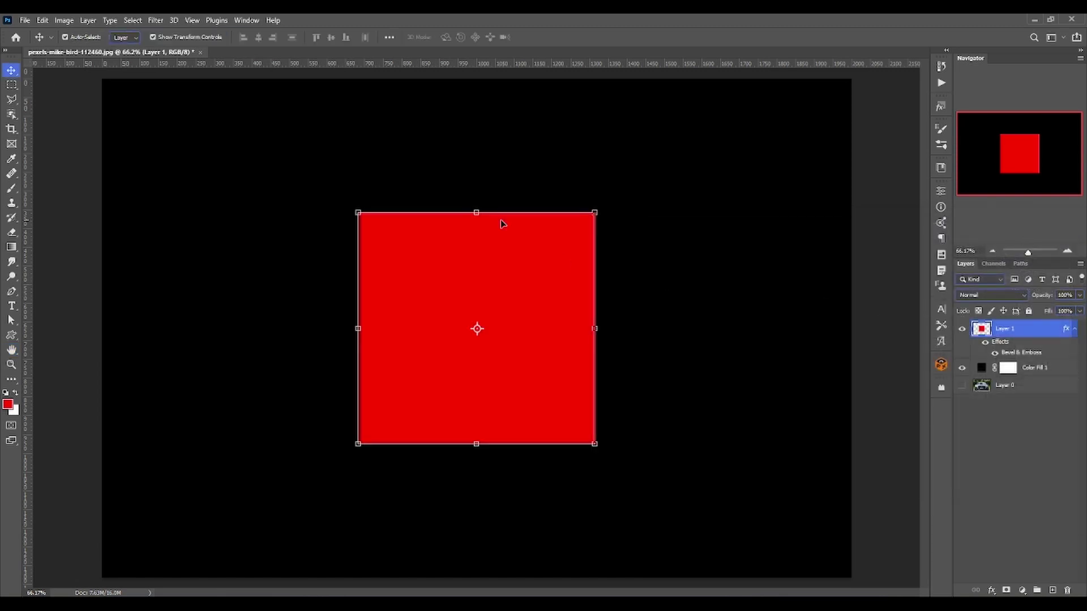
{"action": "left_click", "coordinate": [11, 364]}
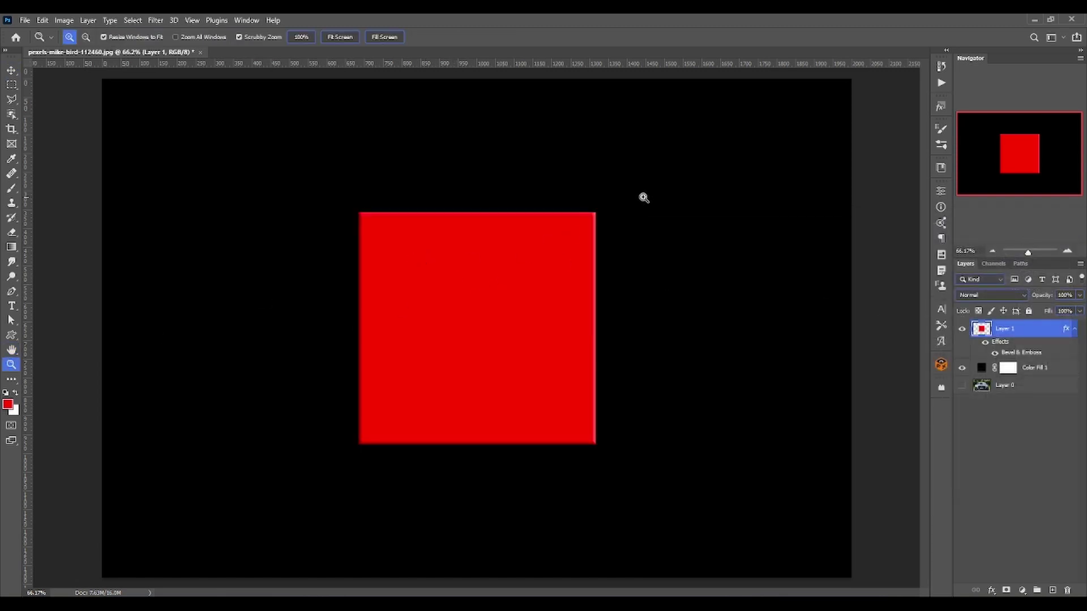
{"action": "mouse_move", "coordinate": [638, 194]}
{"action": "left_mouse_down"}
{"action": "mouse_move", "coordinate": [732, 227]}
{"action": "mouse_move", "coordinate": [347, 388]}
{"action": "mouse_move", "coordinate": [362, 397]}
{"action": "mouse_move", "coordinate": [519, 345]}
{"action": "mouse_move", "coordinate": [371, 357]}
{"action": "left_mouse_up"}
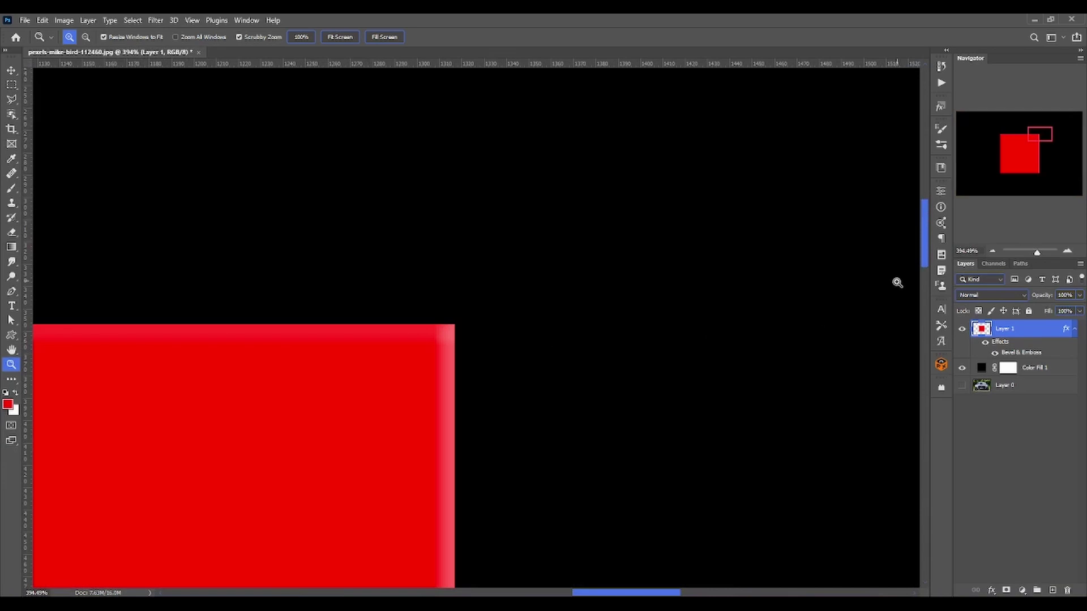
{"action": "left_click", "coordinate": [994, 353]}
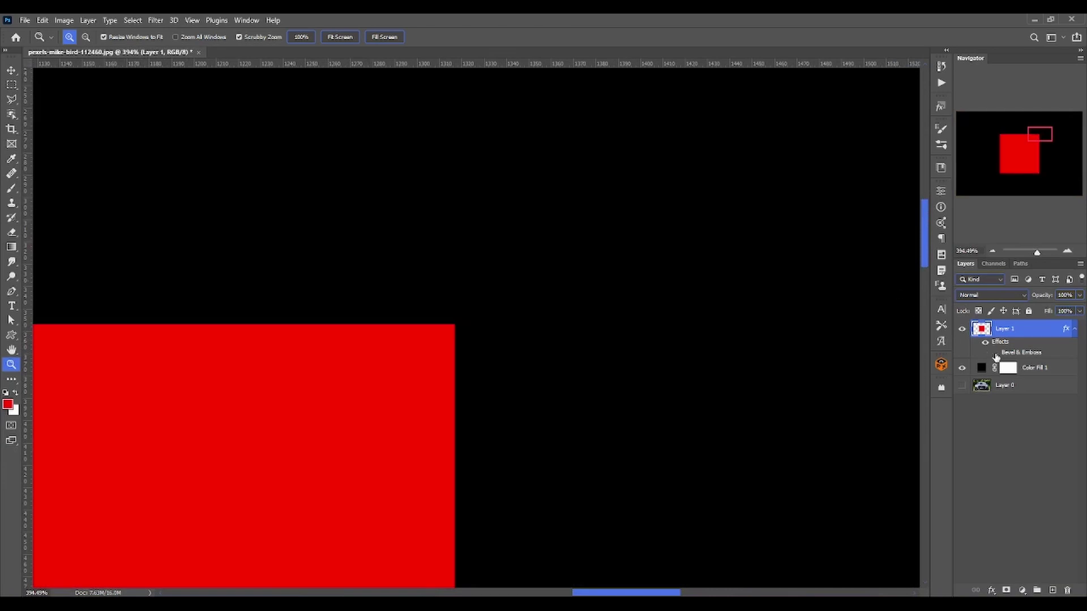
{"action": "left_click", "coordinate": [995, 353]}
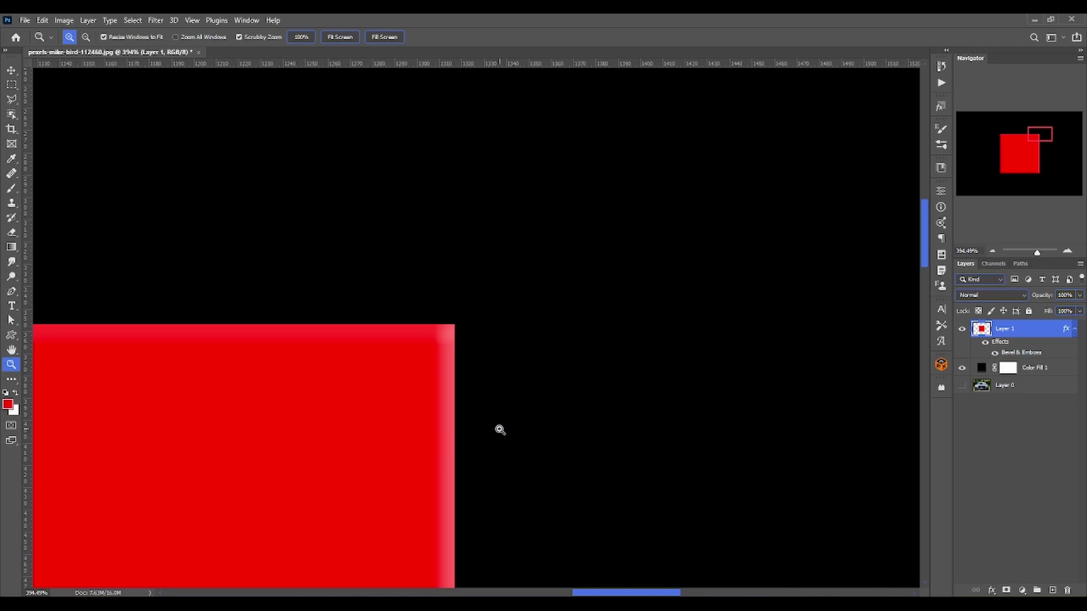
{"action": "left_click_drag", "start_coordinate": [579, 399], "coordinate": [506, 403]}
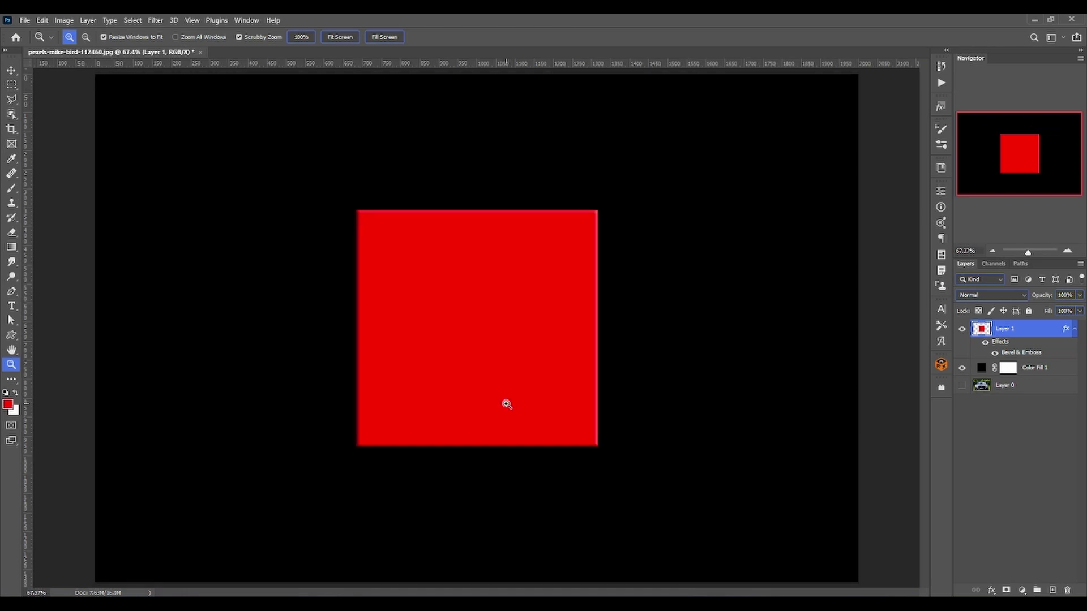
Preview the Emboss, Pillow Emboss and Stroke Emboss styles, settling on Outer Bevel
{"action": "double_click", "coordinate": [1012, 353]}
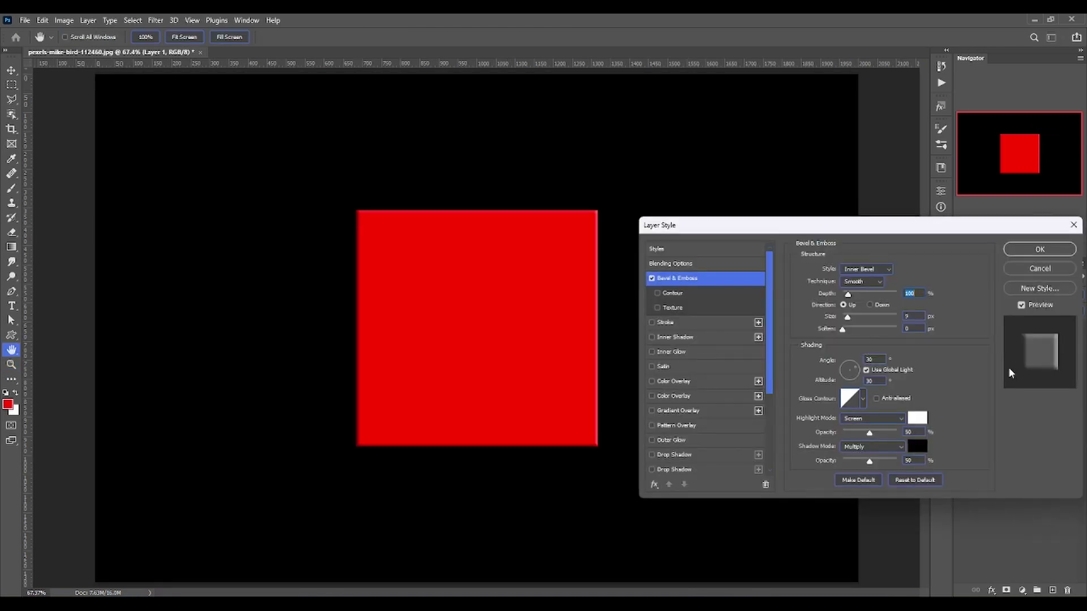
{"action": "left_click", "coordinate": [866, 268]}
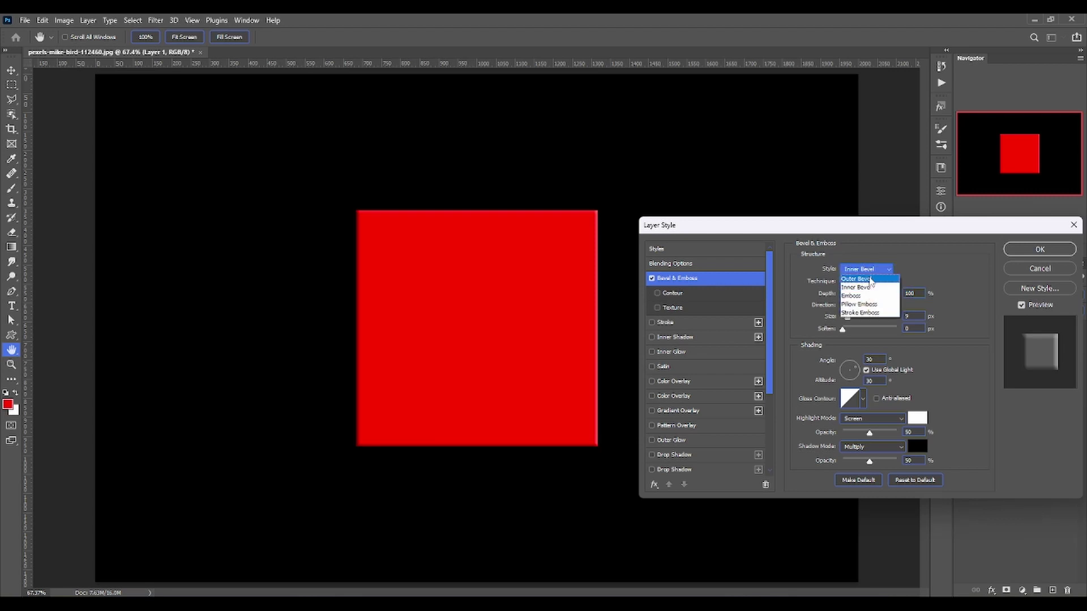
{"action": "left_click", "coordinate": [866, 270]}
{"action": "left_click", "coordinate": [869, 270]}
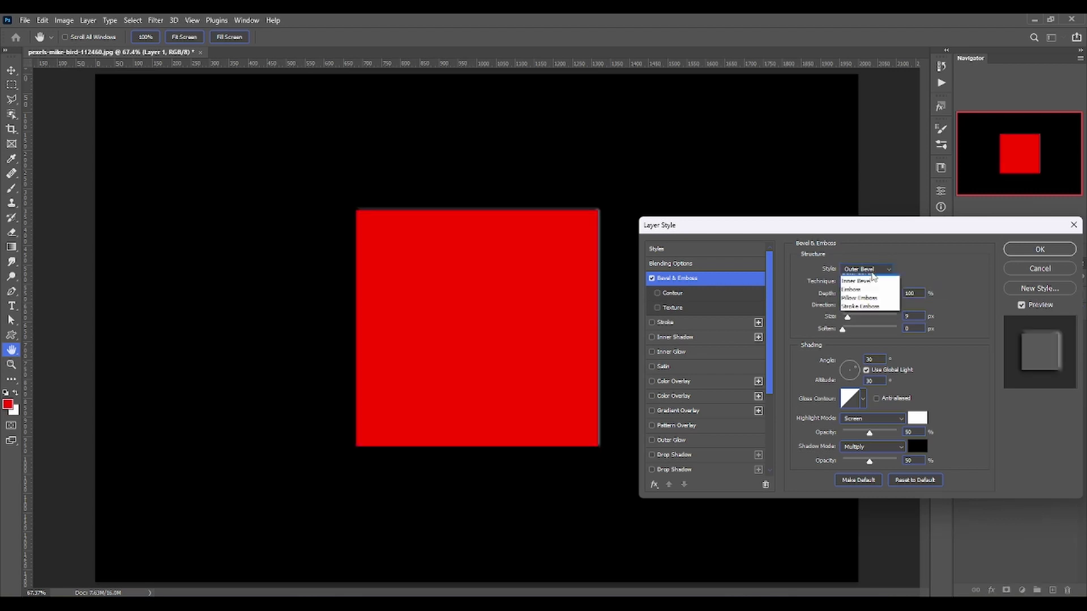
{"action": "left_click", "coordinate": [874, 291]}
{"action": "left_click", "coordinate": [874, 269]}
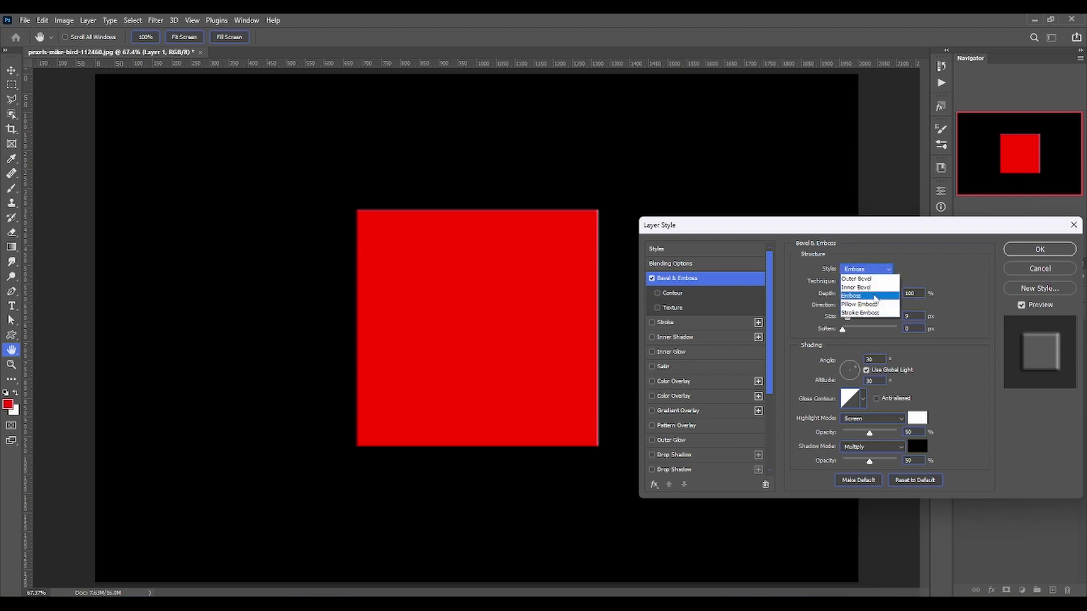
{"action": "left_click", "coordinate": [874, 306]}
{"action": "left_click", "coordinate": [875, 269]}
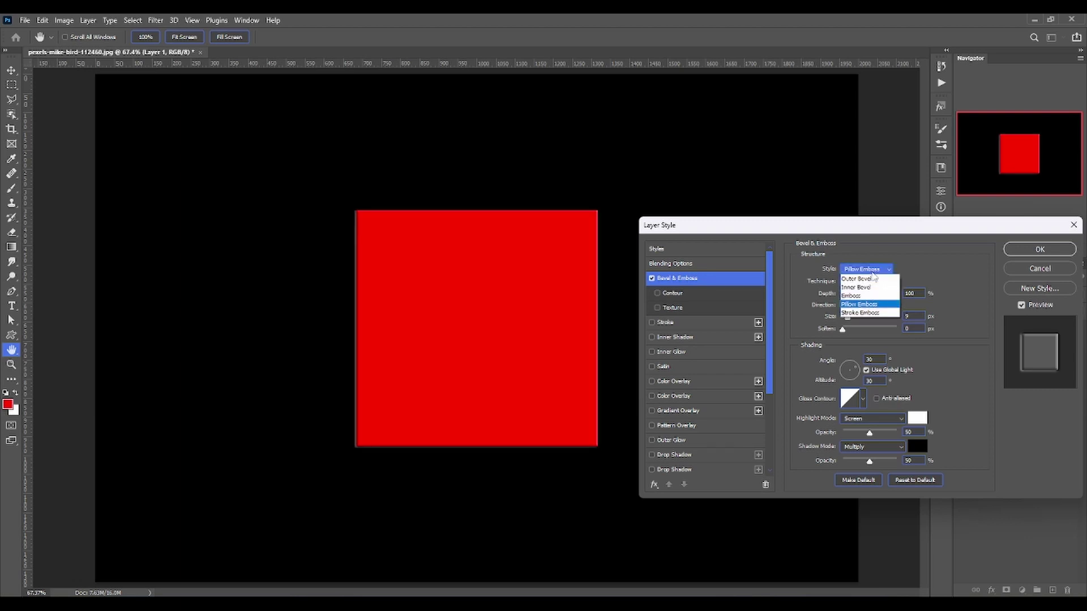
{"action": "left_click", "coordinate": [875, 313]}
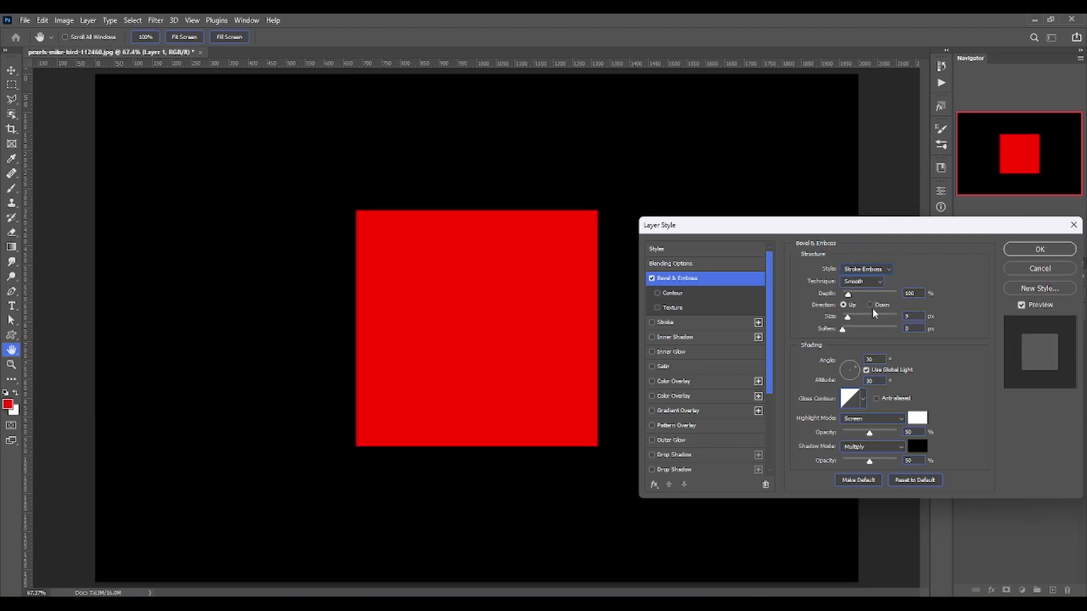
{"action": "left_click", "coordinate": [865, 269]}
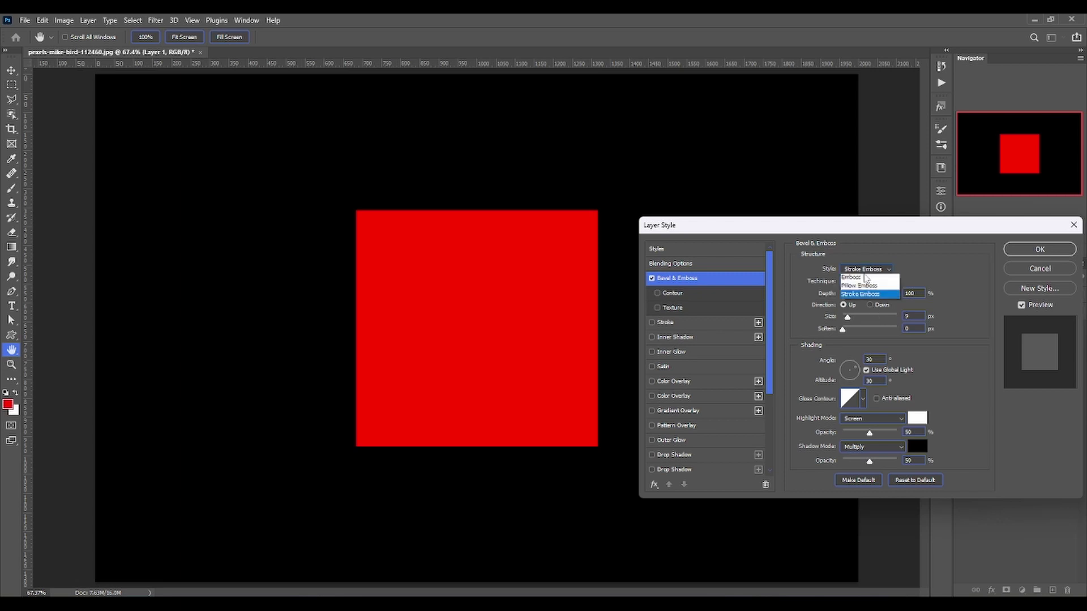
{"action": "scroll", "coordinate": [865, 277], "scroll_direction": "up", "scroll_amount": 2}
{"action": "left_click", "coordinate": [865, 271]}
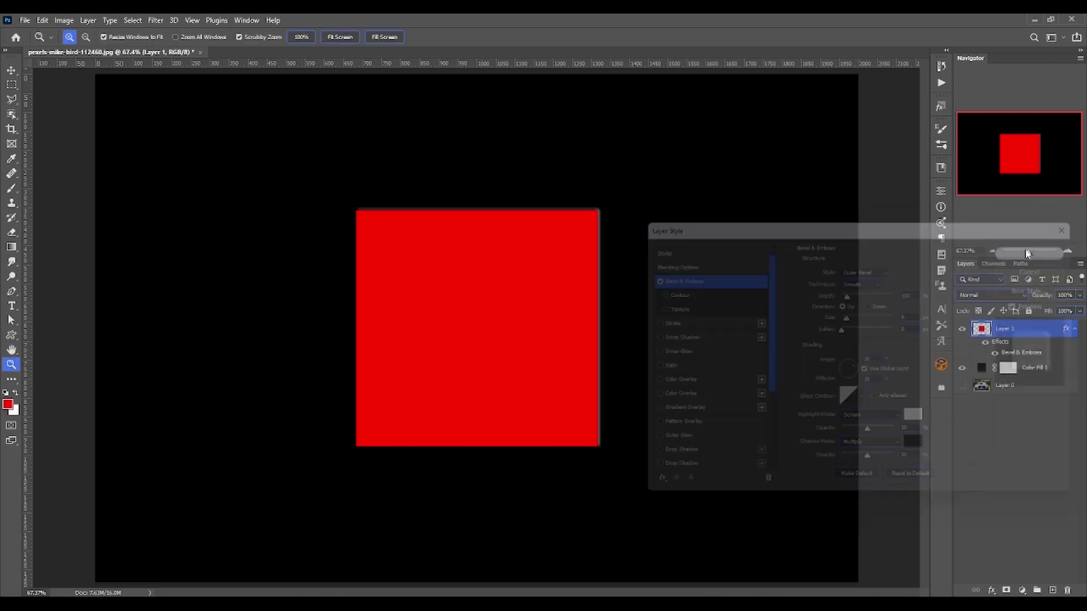
Scrubby-zoom in on the square's top-right corner, then back out to about 323%
{"action": "left_click_drag", "start_coordinate": [611, 211], "coordinate": [711, 218]}
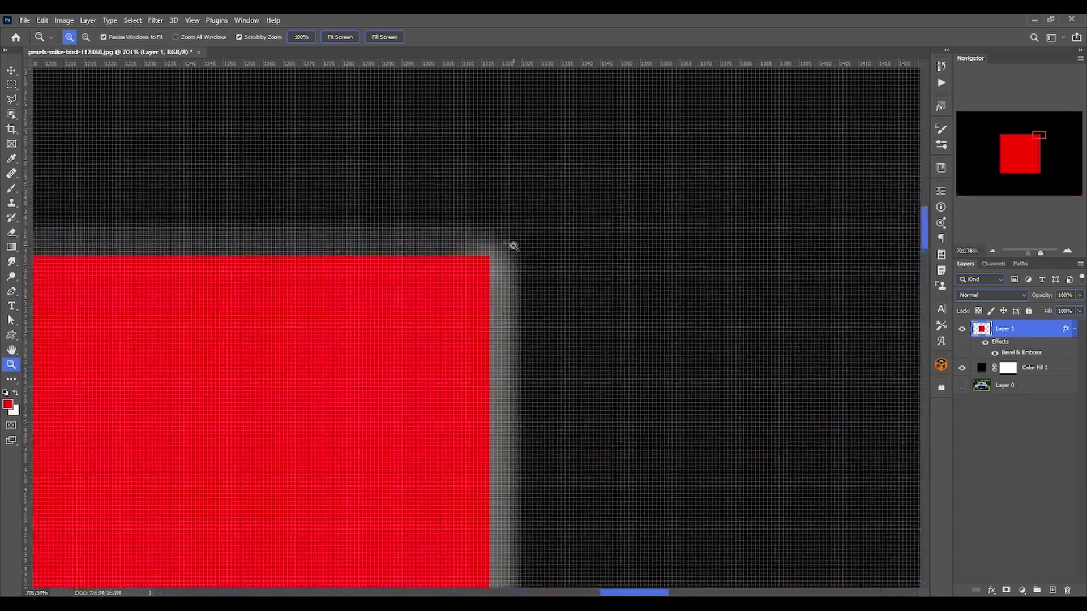
{"action": "left_click_drag", "start_coordinate": [513, 246], "coordinate": [482, 255]}
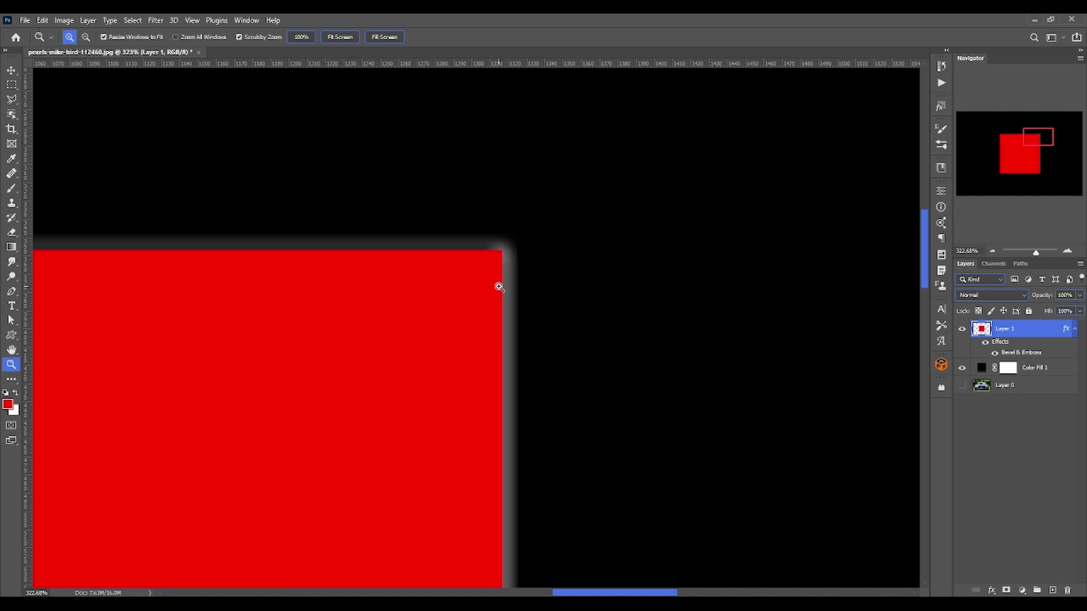
Preview the Emboss, Pillow Emboss, Stroke Emboss and Outer Bevel styles, settling on Inner Bevel
{"action": "double_click", "coordinate": [1027, 353]}
{"action": "left_click", "coordinate": [866, 269]}
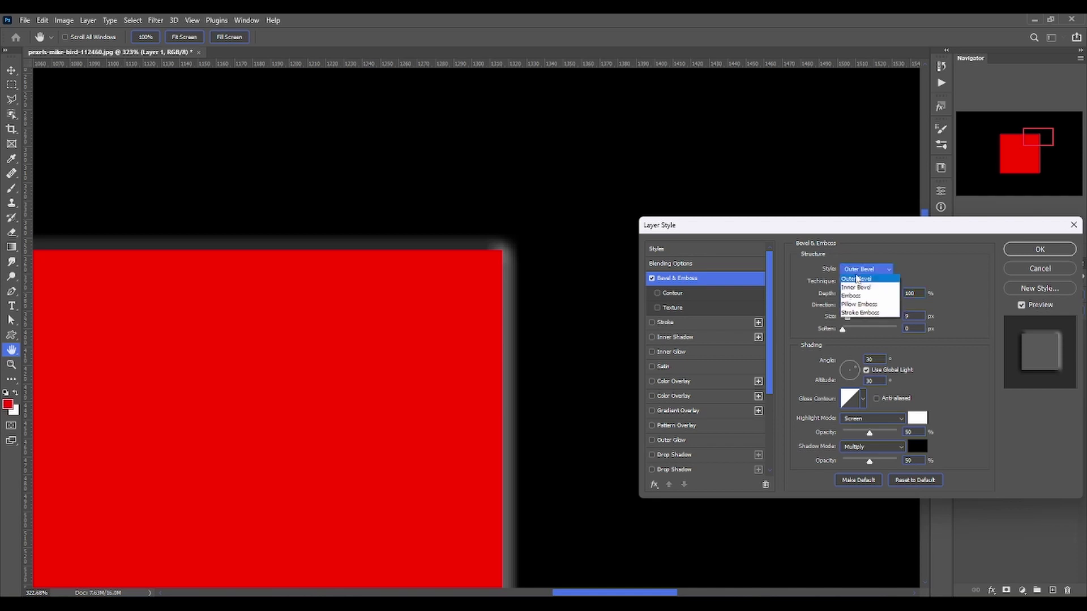
{"action": "left_click", "coordinate": [861, 293]}
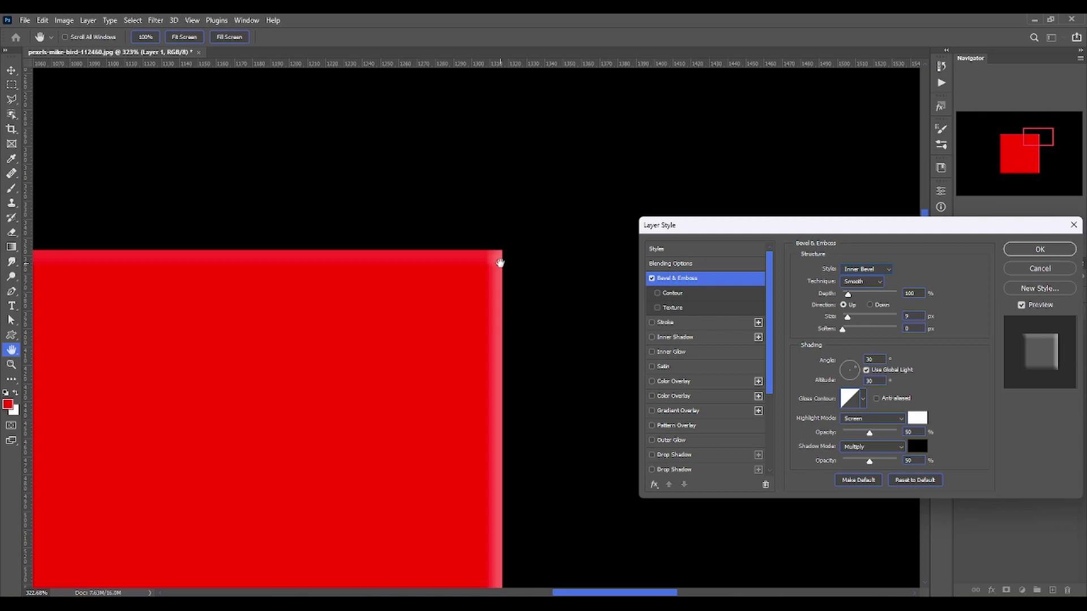
{"action": "left_click", "coordinate": [872, 269]}
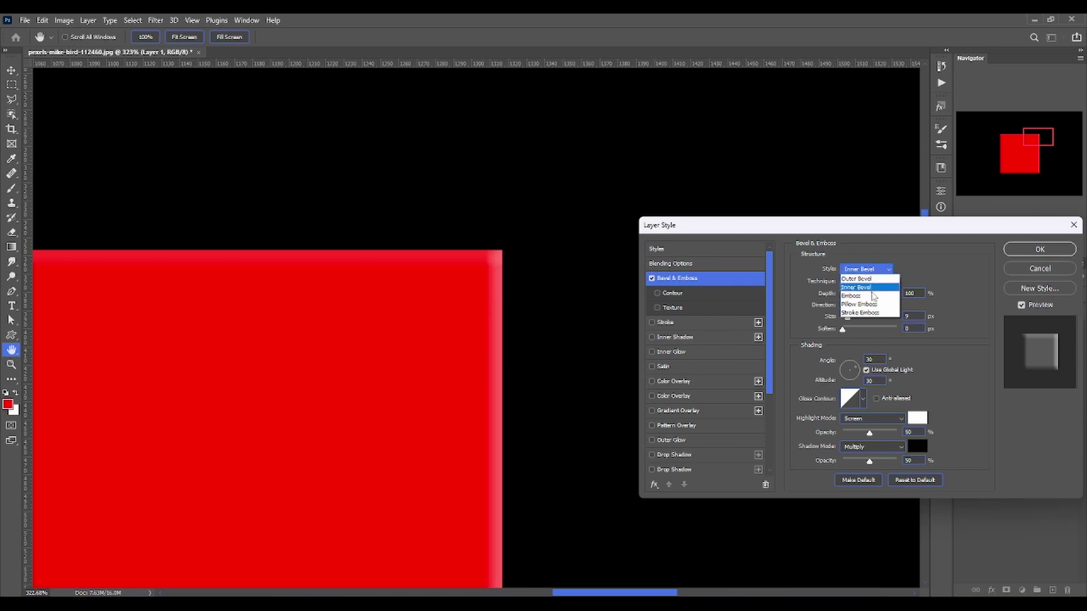
{"action": "left_click", "coordinate": [870, 296]}
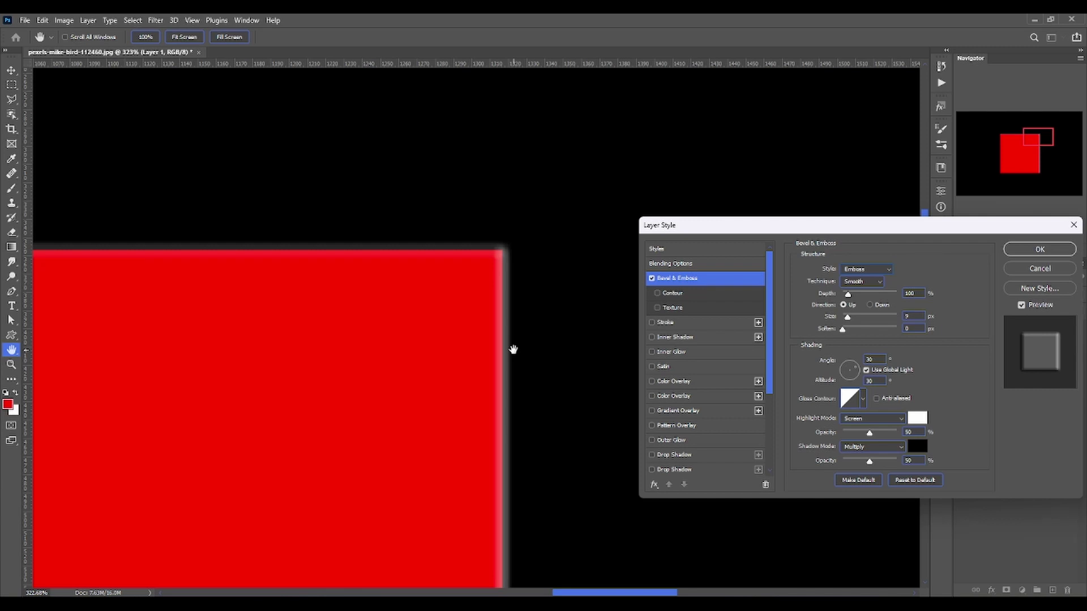
{"action": "left_click", "coordinate": [861, 269]}
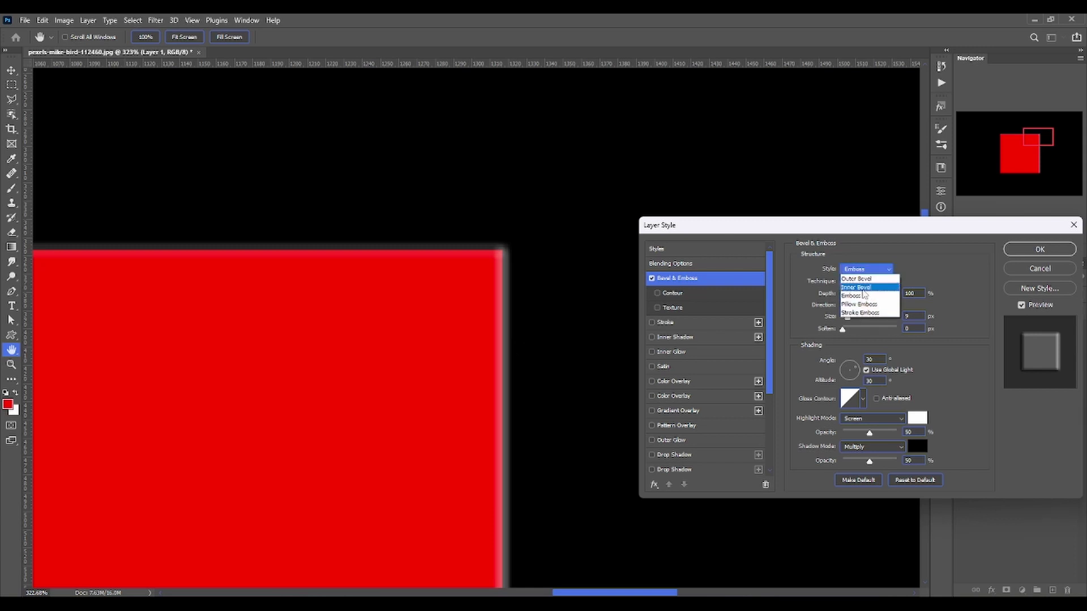
{"action": "left_click", "coordinate": [865, 304]}
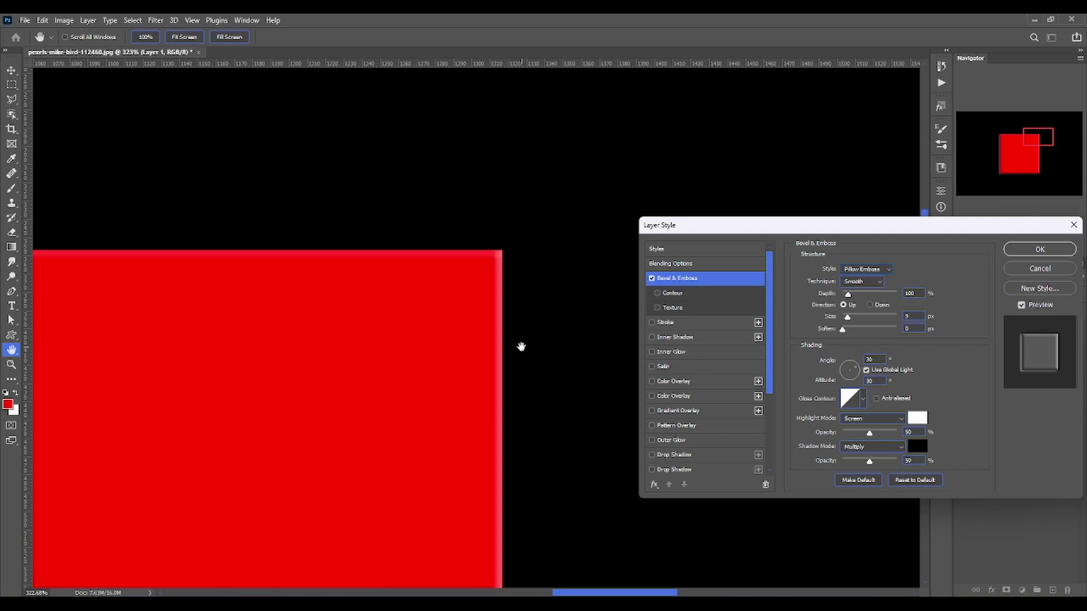
{"action": "left_click", "coordinate": [877, 270]}
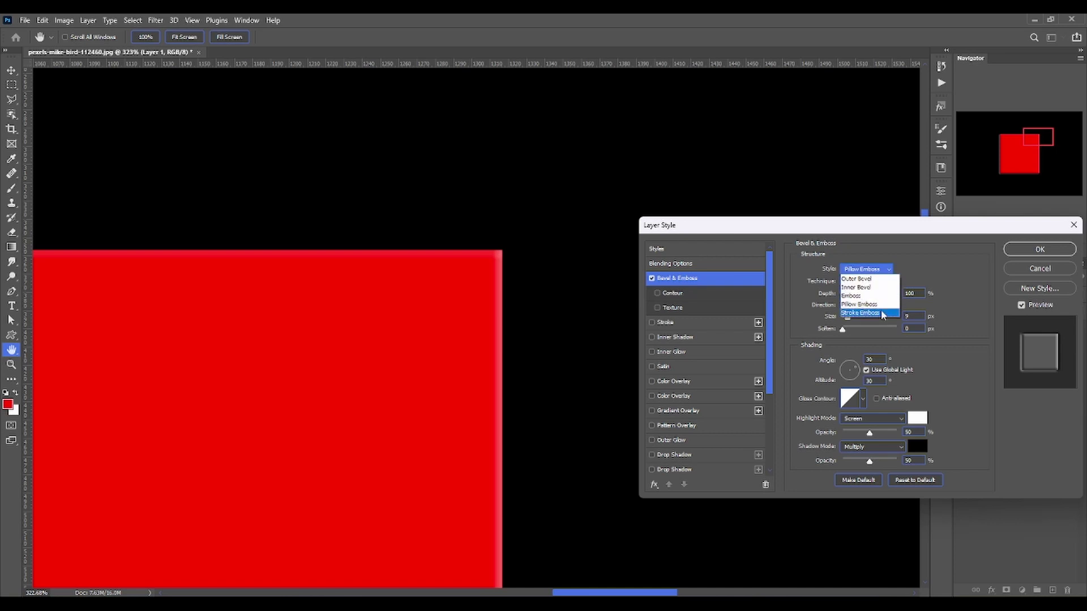
{"action": "left_click", "coordinate": [881, 313]}
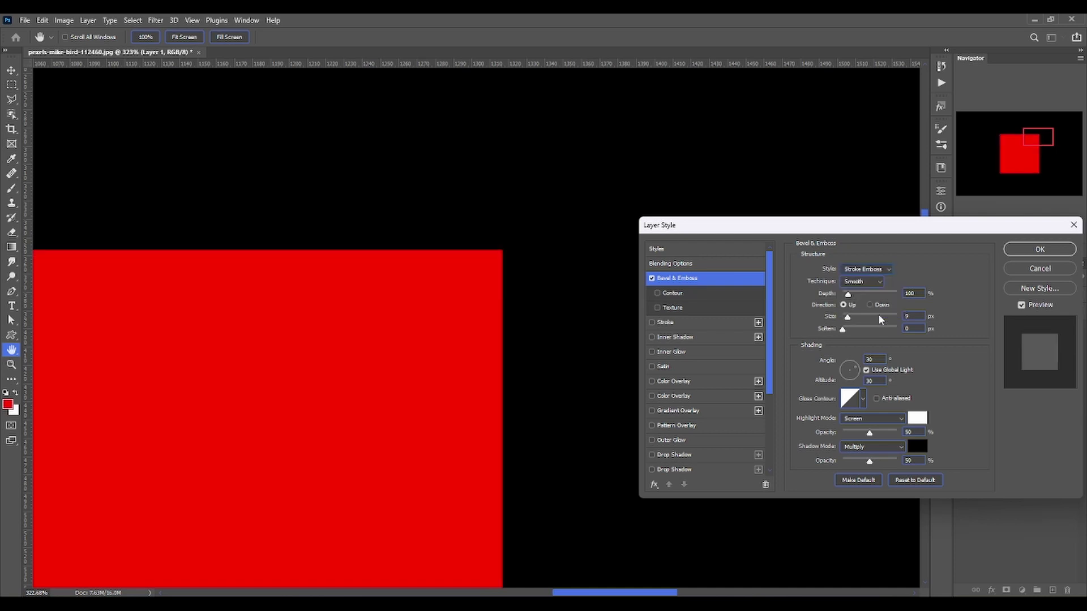
{"action": "left_click", "coordinate": [871, 271]}
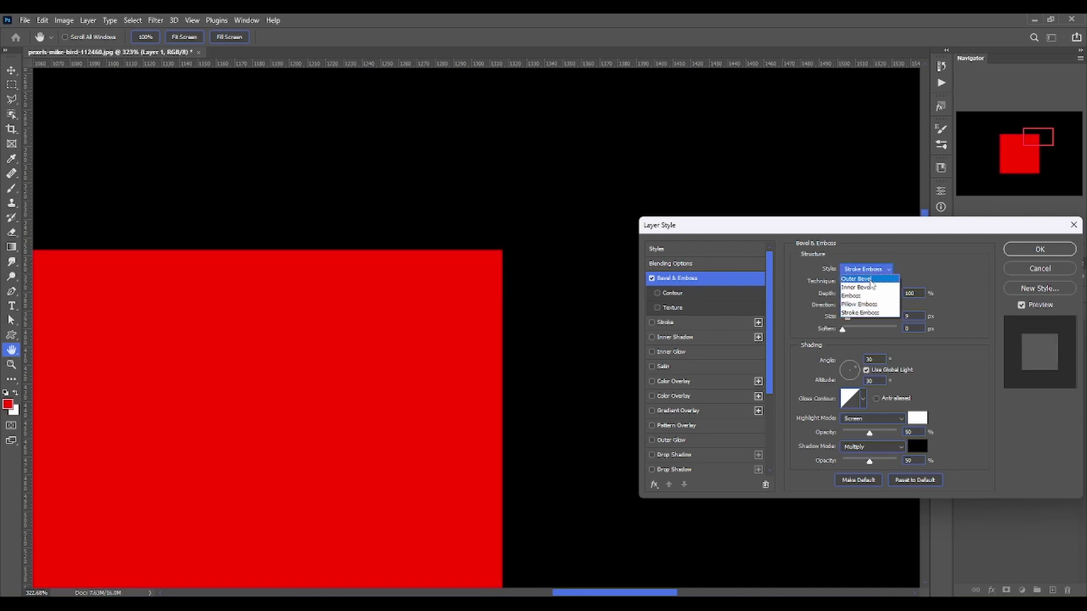
{"action": "left_click", "coordinate": [858, 279]}
{"action": "left_click", "coordinate": [879, 270]}
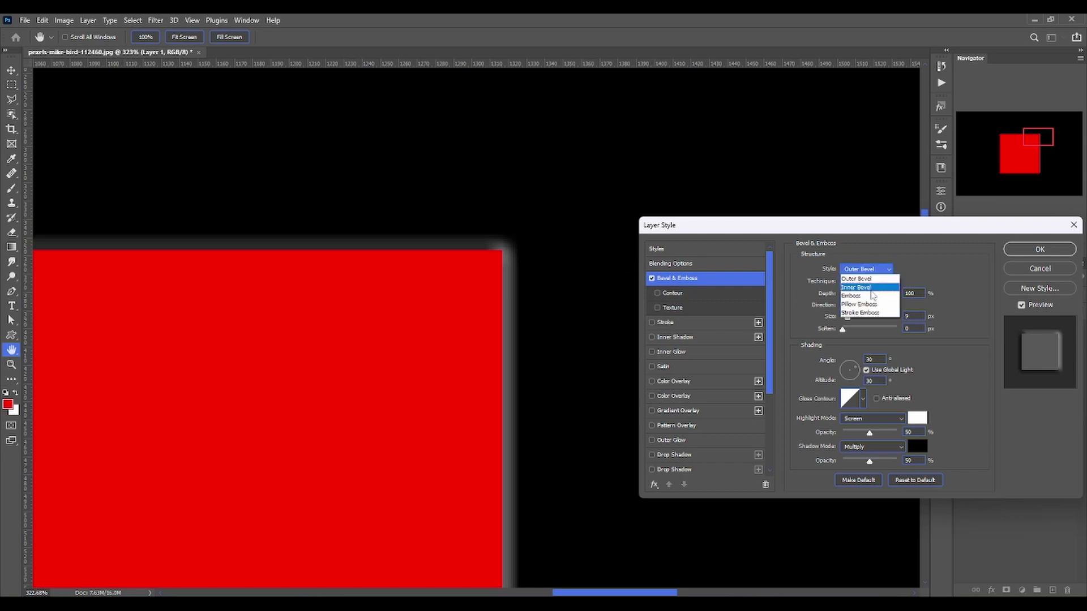
{"action": "left_click", "coordinate": [871, 289]}
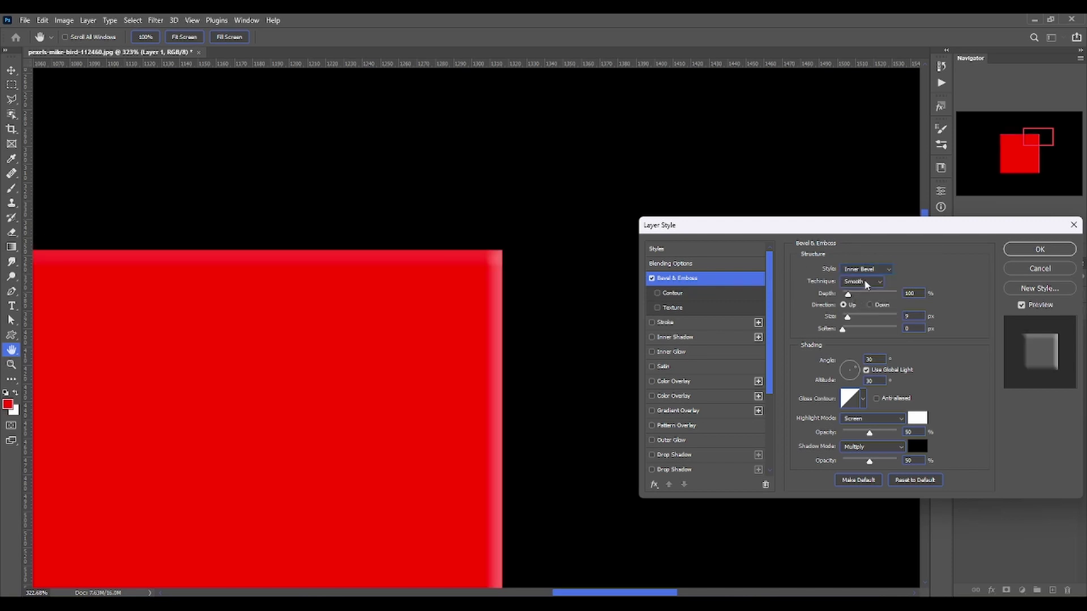
Try the Chisel Hard and Chisel Soft techniques, then return to Smooth
{"action": "left_click", "coordinate": [865, 285]}
{"action": "left_click", "coordinate": [864, 304]}
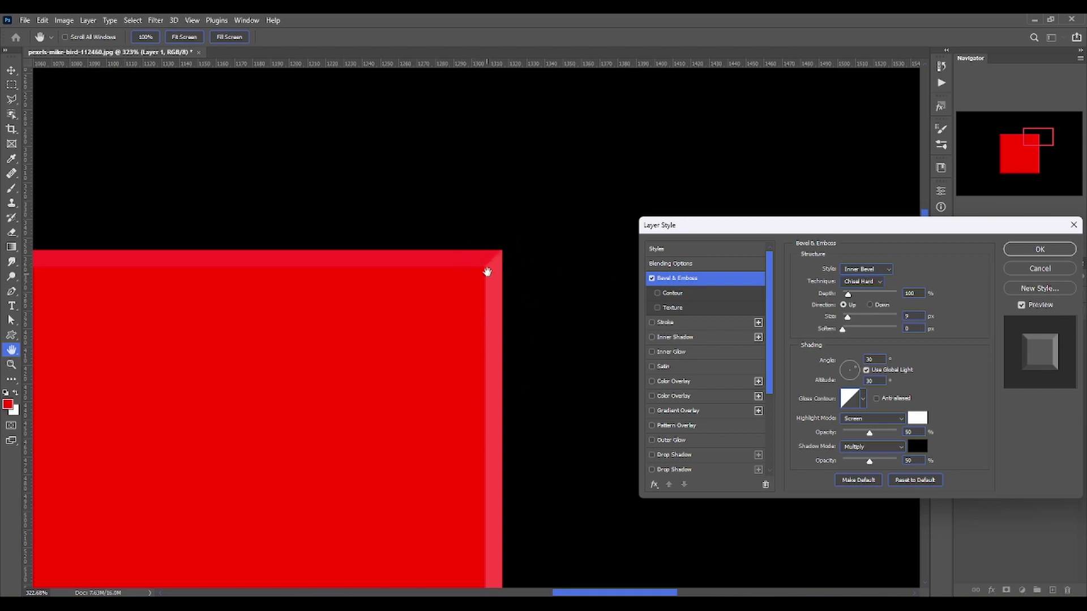
{"action": "left_click", "coordinate": [860, 282]}
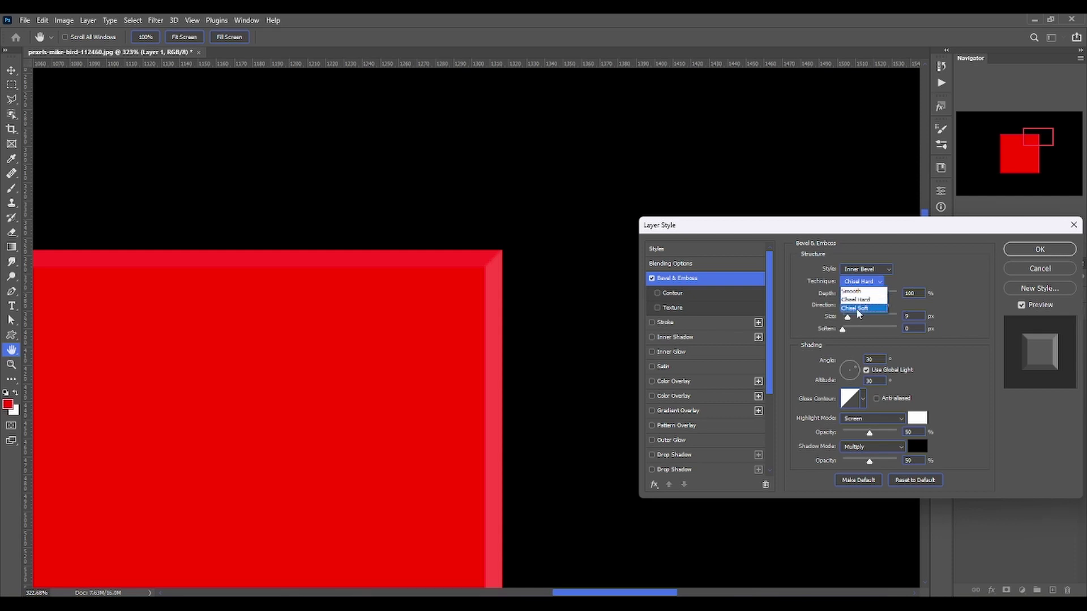
{"action": "left_click", "coordinate": [857, 310]}
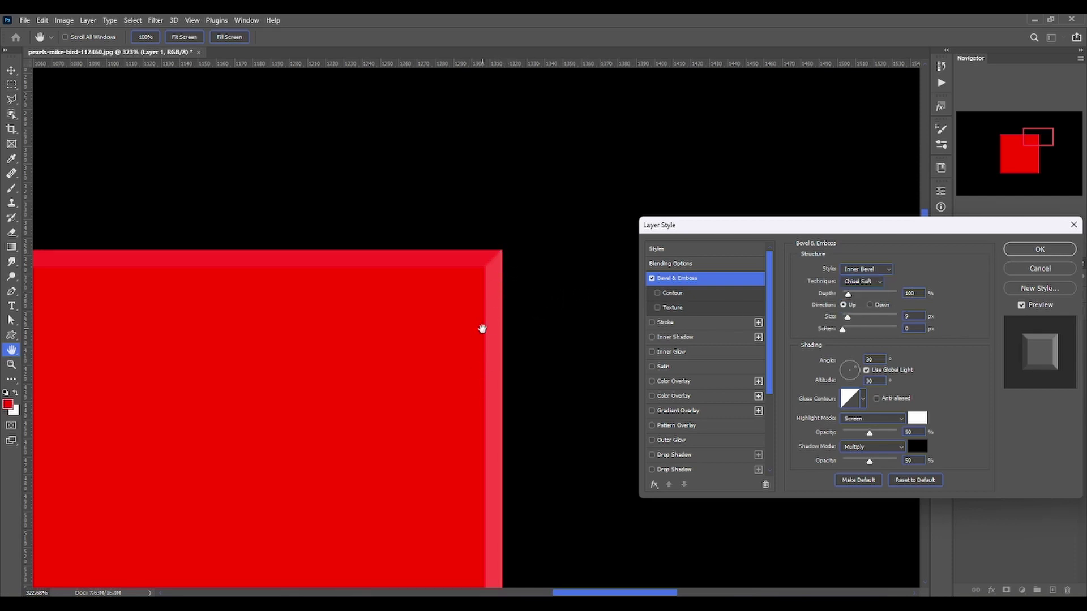
{"action": "left_click", "coordinate": [859, 282]}
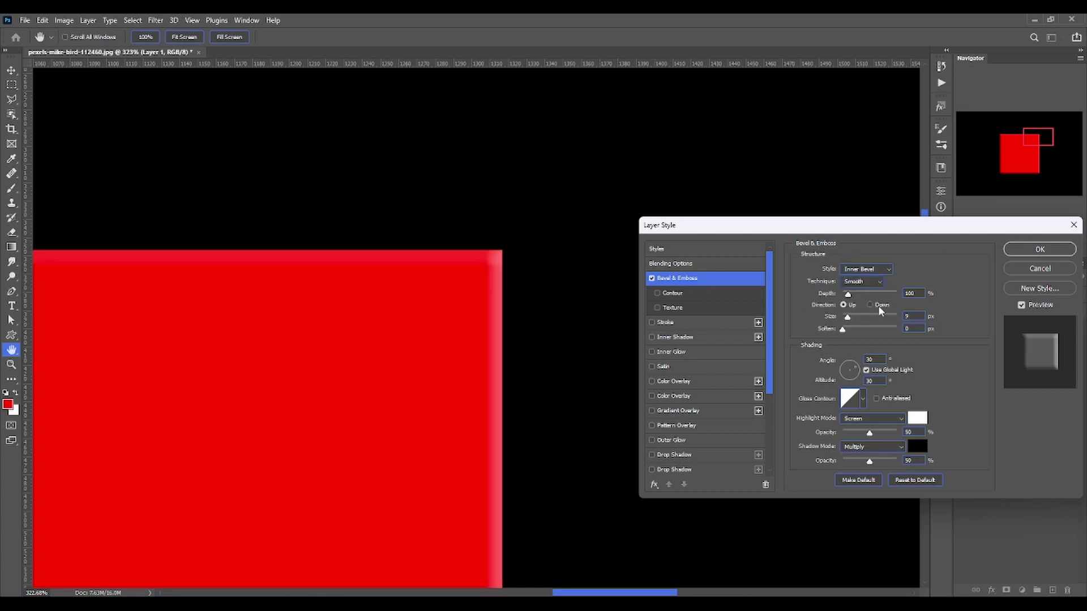
Set bevel depth to 1000% with a much larger size and accept the settings
{"action": "left_click_drag", "start_coordinate": [848, 294], "coordinate": [897, 294]}
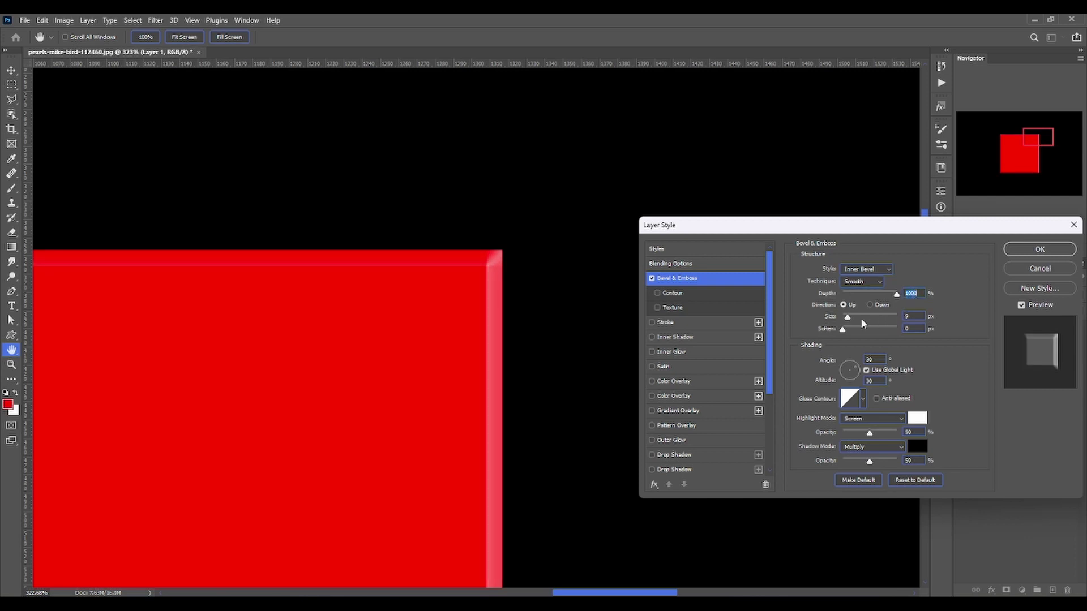
{"action": "mouse_move", "coordinate": [848, 317]}
{"action": "left_mouse_down"}
{"action": "mouse_move", "coordinate": [868, 319]}
{"action": "mouse_move", "coordinate": [858, 317]}
{"action": "left_mouse_up"}
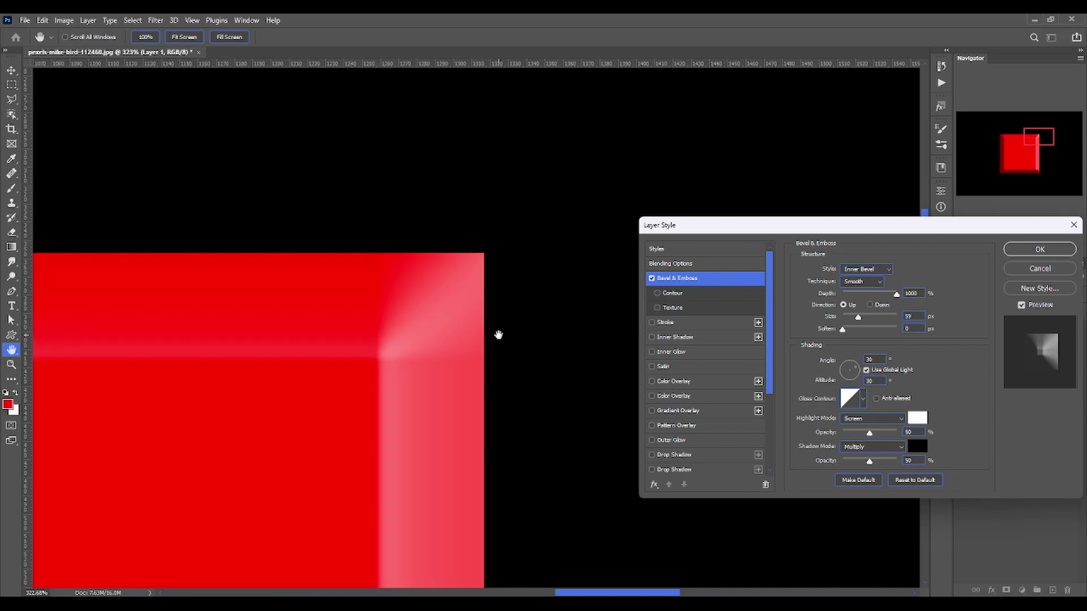
{"action": "left_click_drag", "start_coordinate": [498, 334], "coordinate": [503, 210]}
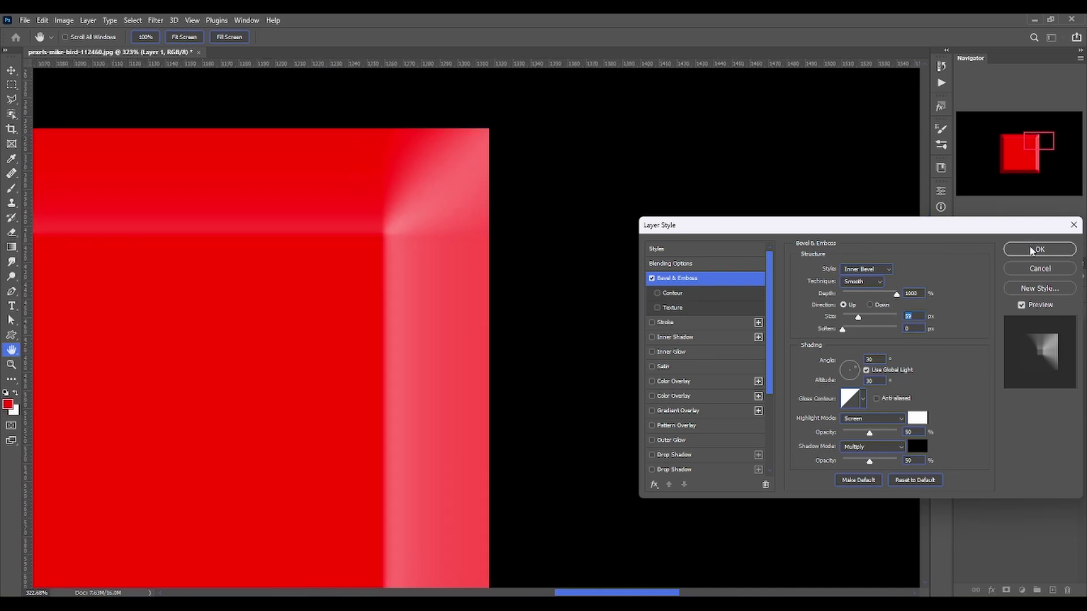
{"action": "left_click", "coordinate": [1030, 249]}
Zoom out to fit the canvas and toggle the Bevel & Emboss effect off and on
{"action": "left_click", "coordinate": [11, 365]}
{"action": "mouse_move", "coordinate": [479, 346]}
{"action": "left_mouse_down"}
{"action": "mouse_move", "coordinate": [381, 347]}
{"action": "mouse_move", "coordinate": [597, 381]}
{"action": "left_mouse_up"}
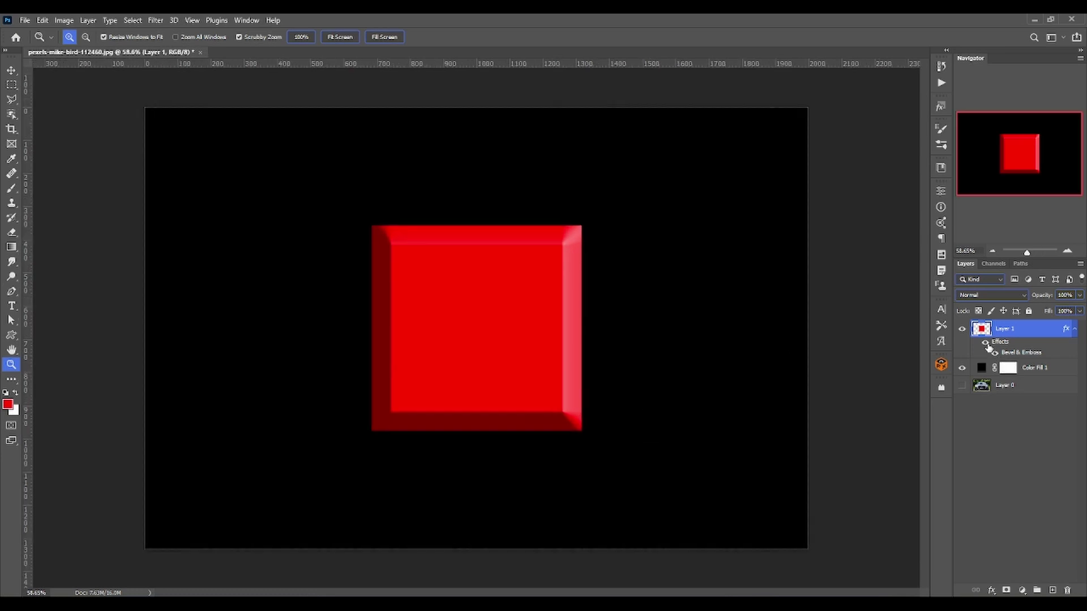
{"action": "left_click", "coordinate": [994, 353]}
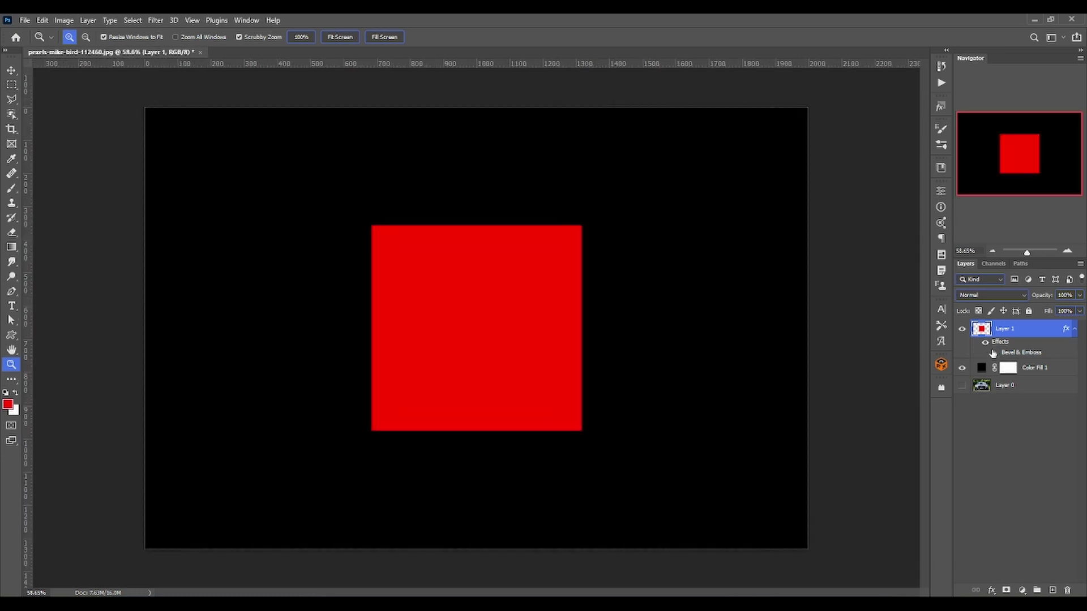
{"action": "left_click", "coordinate": [993, 353]}
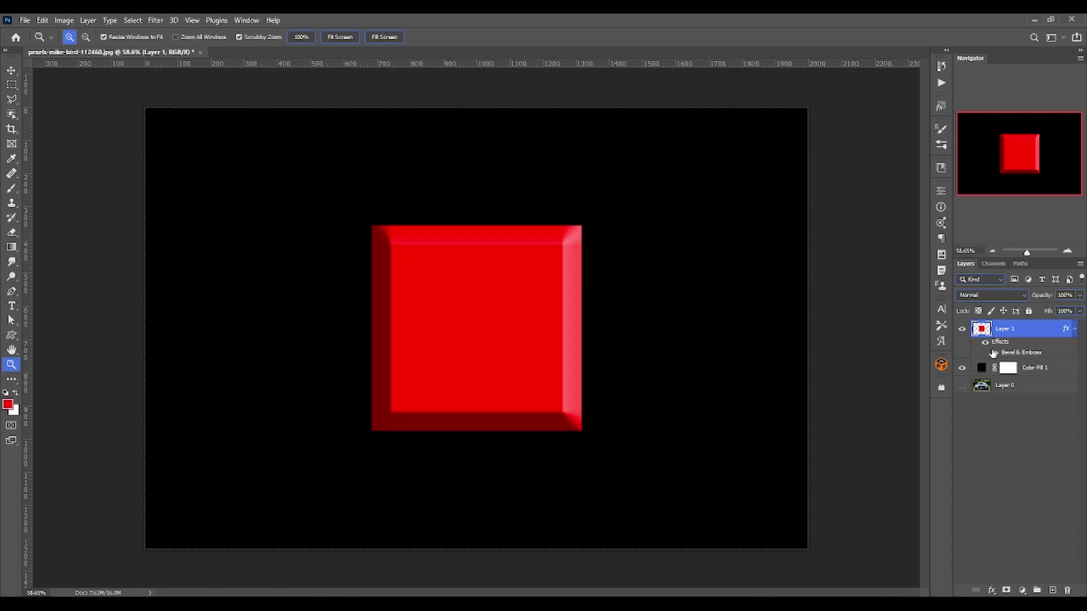
{"action": "double_click", "coordinate": [1017, 353]}
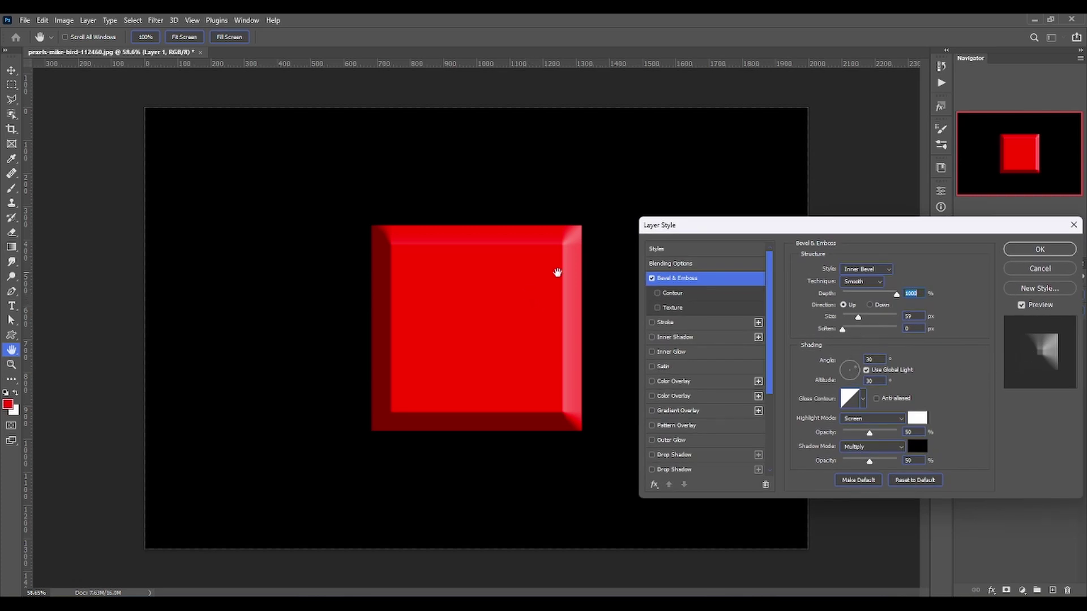
Try Chisel Hard and Chisel Soft, then settle on Smooth with direction flipped Down and back Up
{"action": "mouse_move", "coordinate": [842, 329]}
{"action": "left_mouse_down"}
{"action": "mouse_move", "coordinate": [872, 328]}
{"action": "mouse_move", "coordinate": [842, 328]}
{"action": "left_mouse_up"}
{"action": "left_click", "coordinate": [859, 282]}
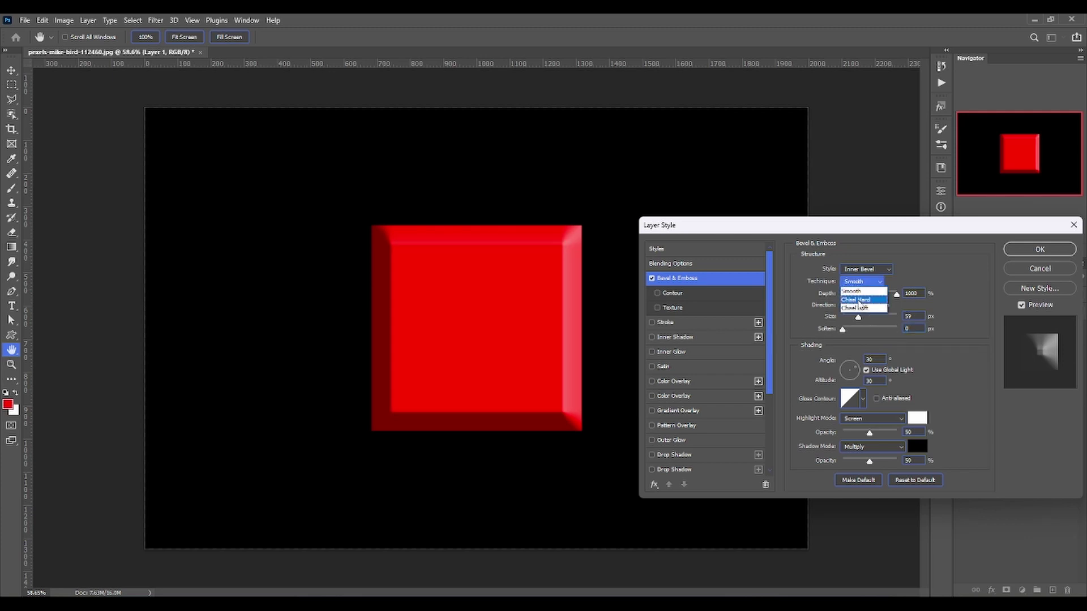
{"action": "left_click", "coordinate": [858, 294]}
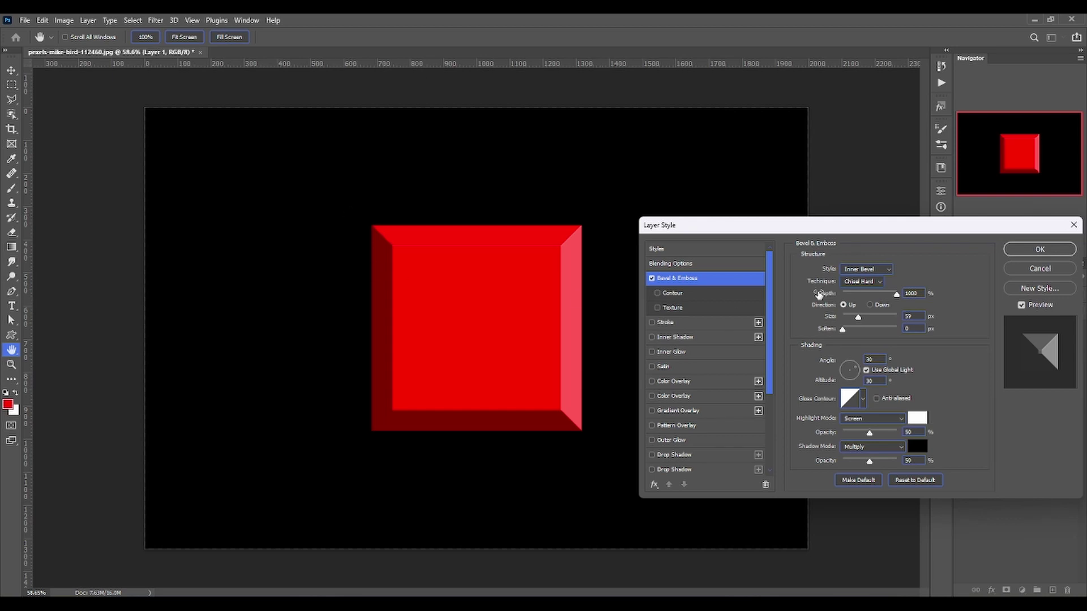
{"action": "left_click", "coordinate": [860, 282]}
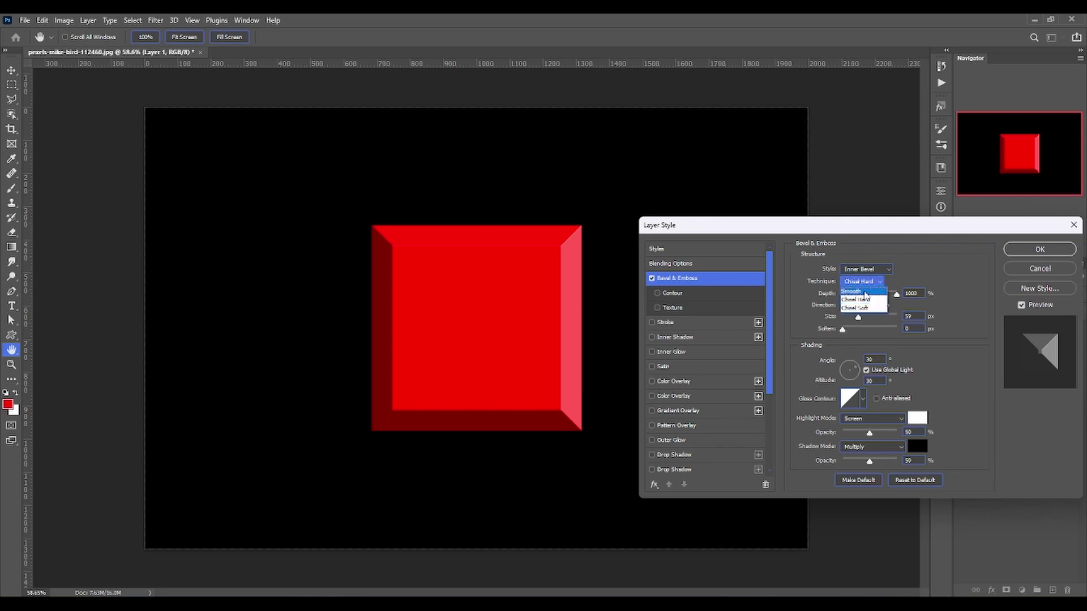
{"action": "left_click", "coordinate": [865, 306]}
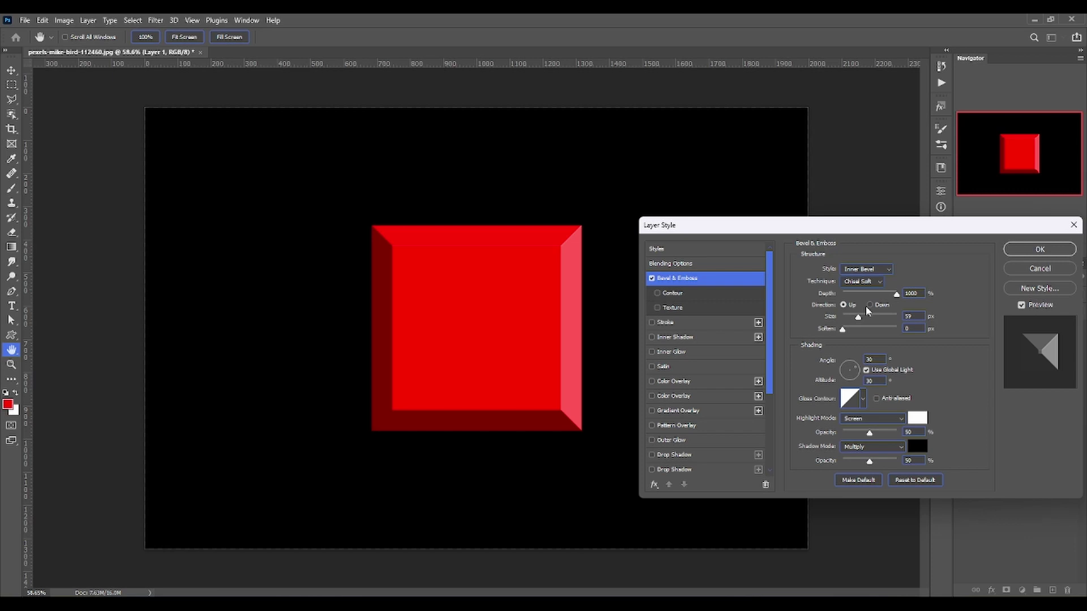
{"action": "mouse_move", "coordinate": [843, 330]}
{"action": "left_mouse_down"}
{"action": "mouse_move", "coordinate": [887, 331]}
{"action": "mouse_move", "coordinate": [740, 310]}
{"action": "left_mouse_up"}
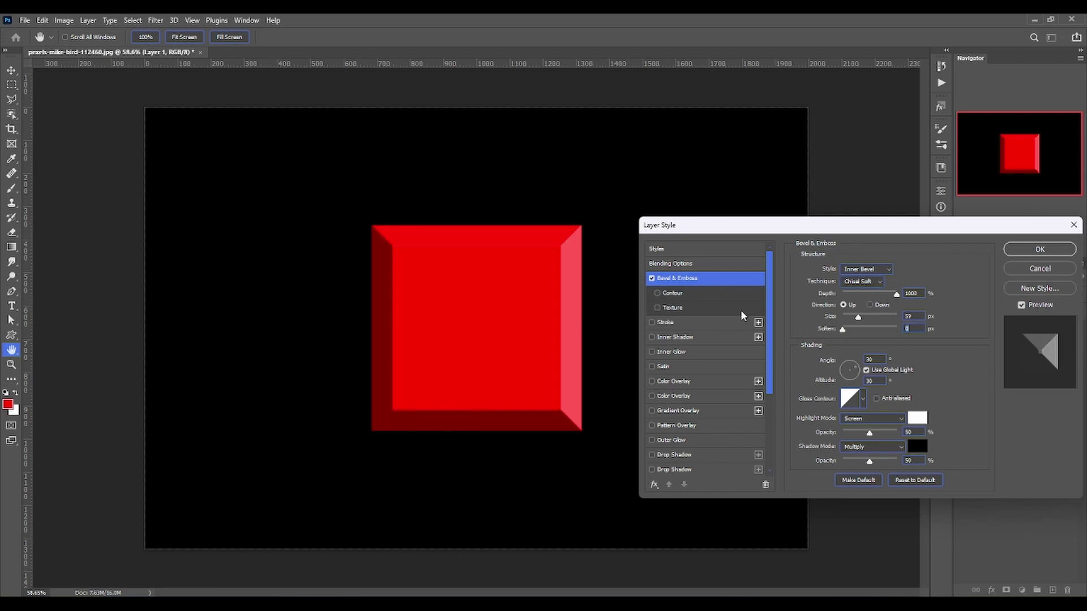
{"action": "left_click", "coordinate": [860, 282]}
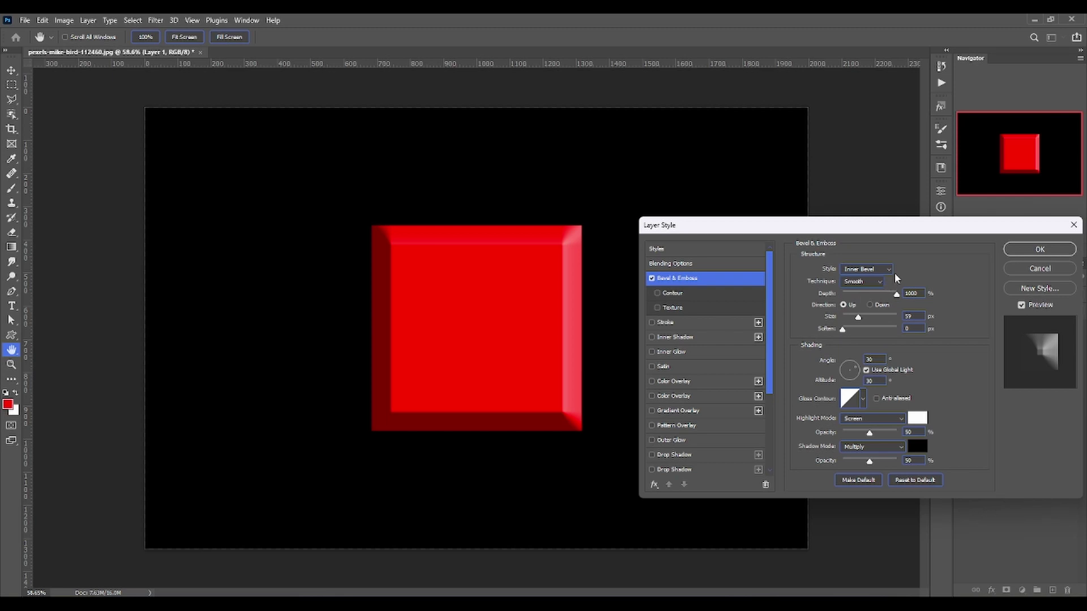
{"action": "left_click", "coordinate": [870, 304]}
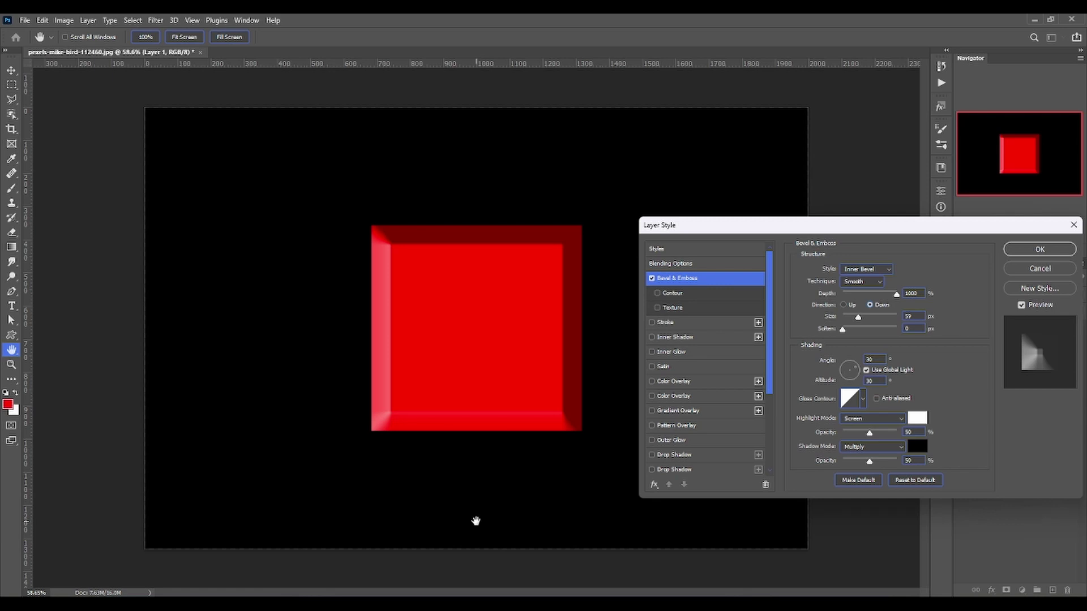
{"action": "left_click", "coordinate": [849, 305]}
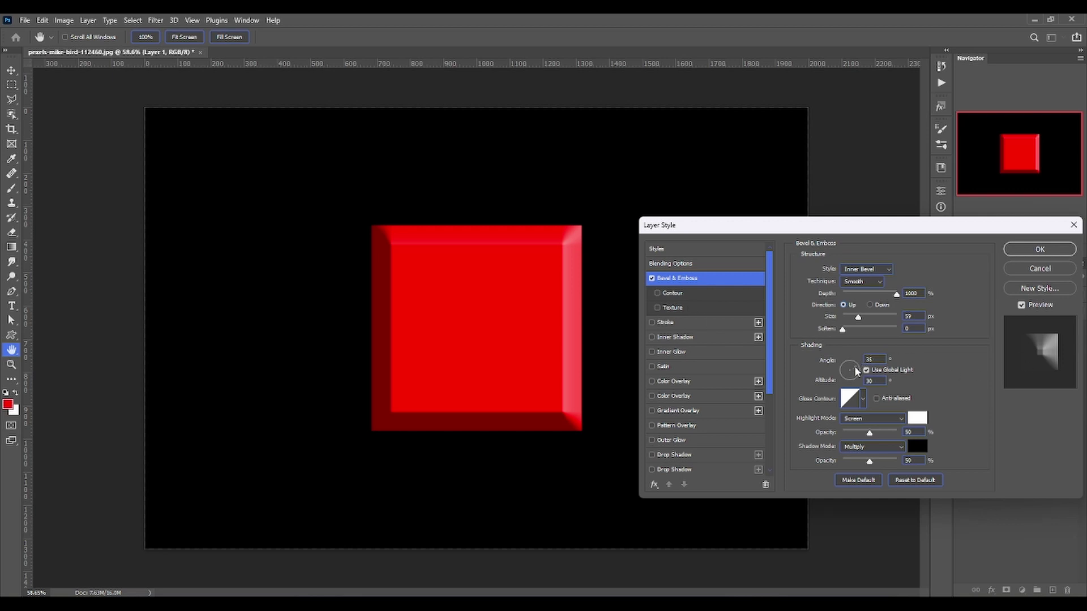
Set the bevel shading to a 50° angle and 21° altitude
{"action": "left_click_drag", "start_coordinate": [854, 365], "coordinate": [855, 376]}
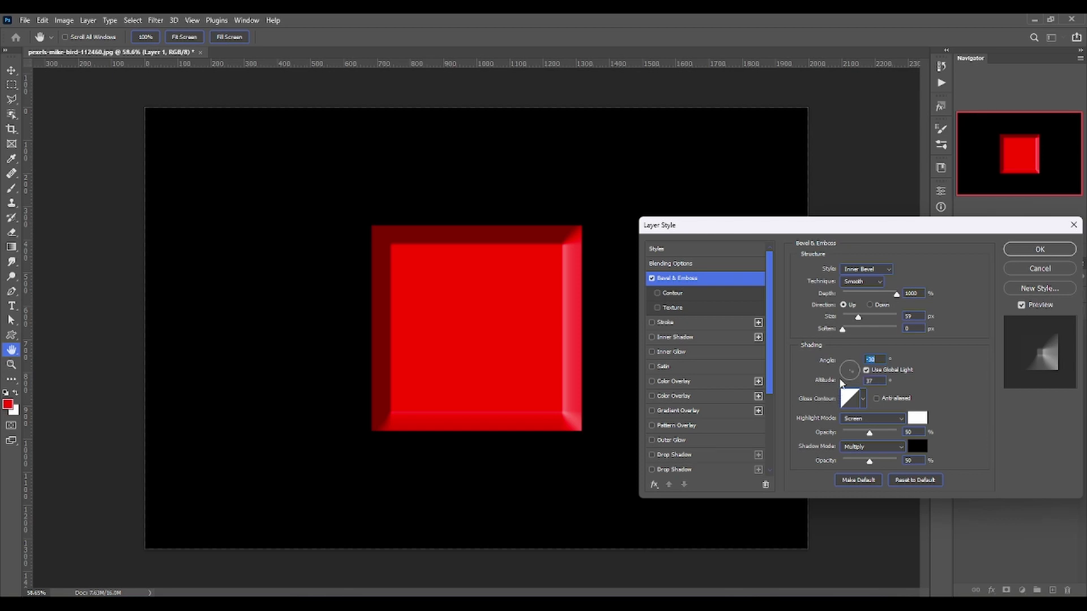
{"action": "left_click_drag", "start_coordinate": [849, 370], "coordinate": [855, 347]}
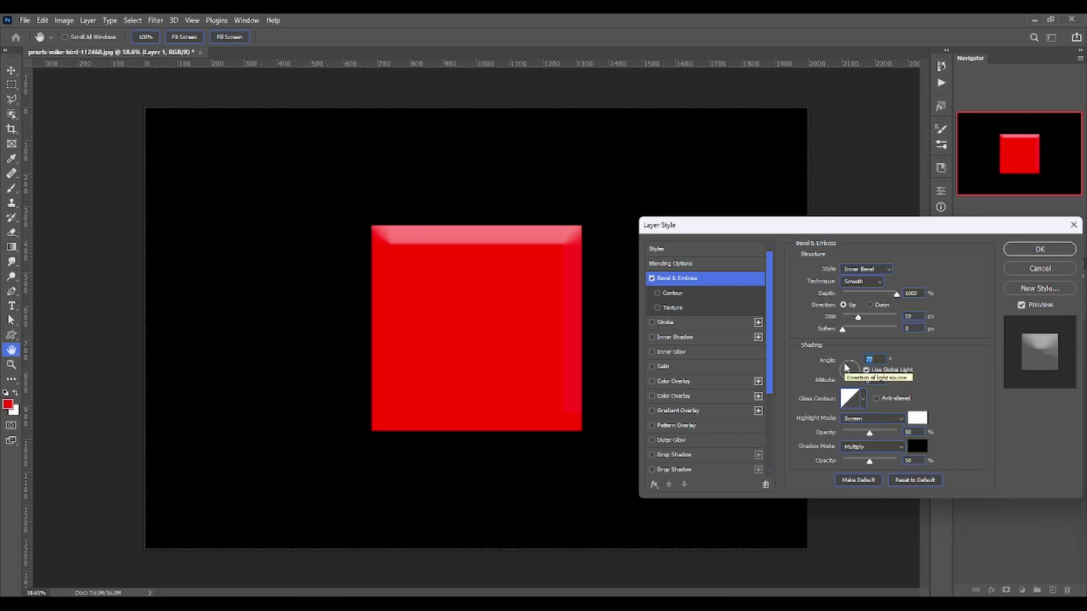
{"action": "left_click_drag", "start_coordinate": [849, 367], "coordinate": [856, 367]}
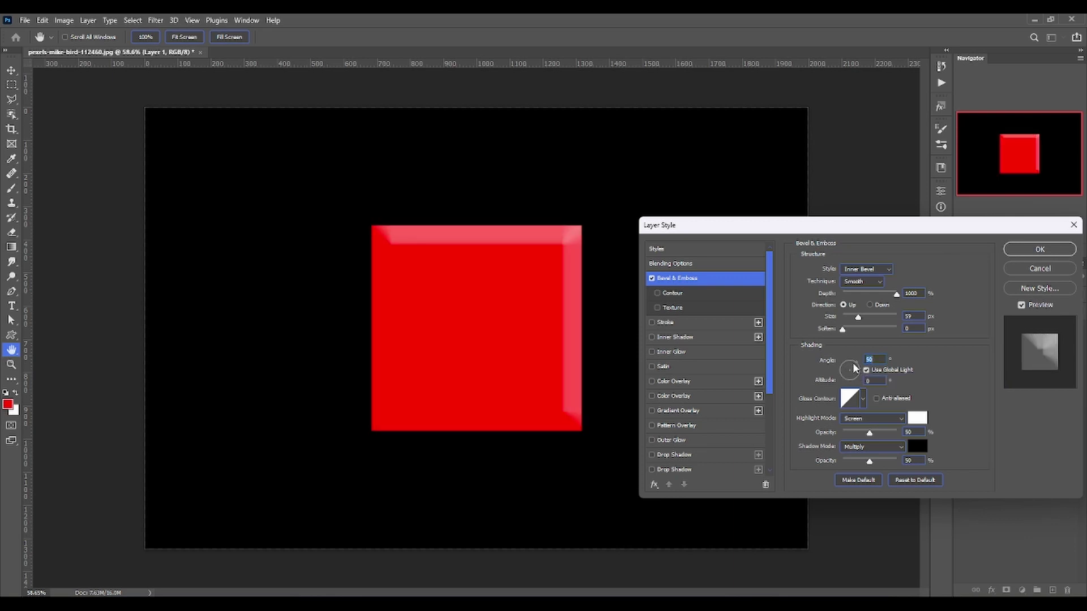
{"action": "left_click_drag", "start_coordinate": [853, 365], "coordinate": [855, 367]}
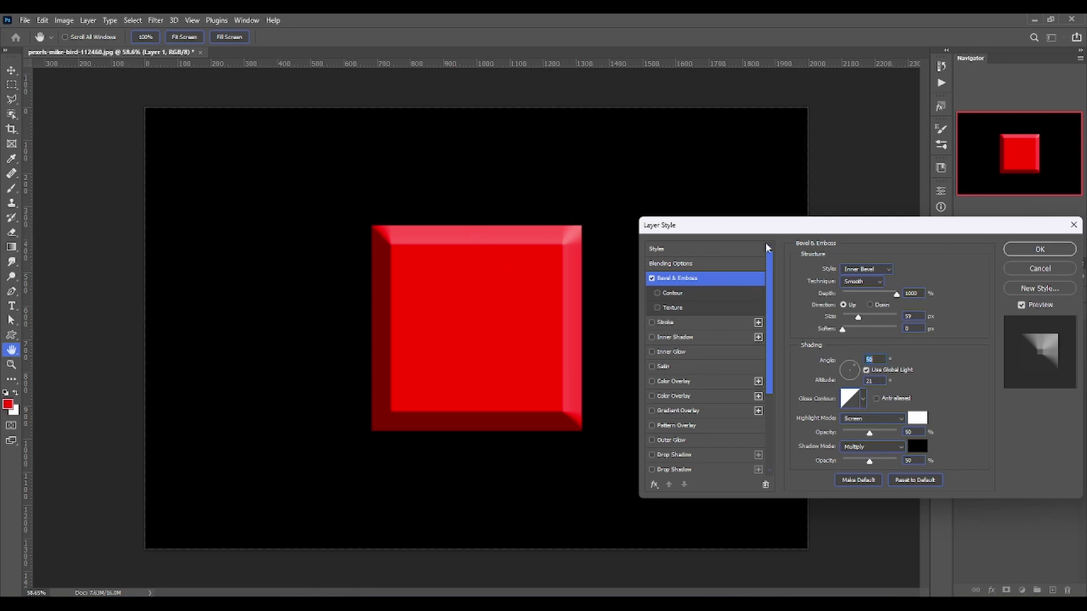
Apply the bevel and zoom in on the square's top-right corner
{"action": "left_click", "coordinate": [1039, 249]}
{"action": "key", "text": "z"}
{"action": "mouse_move", "coordinate": [569, 198]}
{"action": "left_mouse_down"}
{"action": "mouse_move", "coordinate": [618, 204]}
{"action": "mouse_move", "coordinate": [652, 253]}
{"action": "left_mouse_up"}
{"action": "double_click", "coordinate": [1031, 353]}
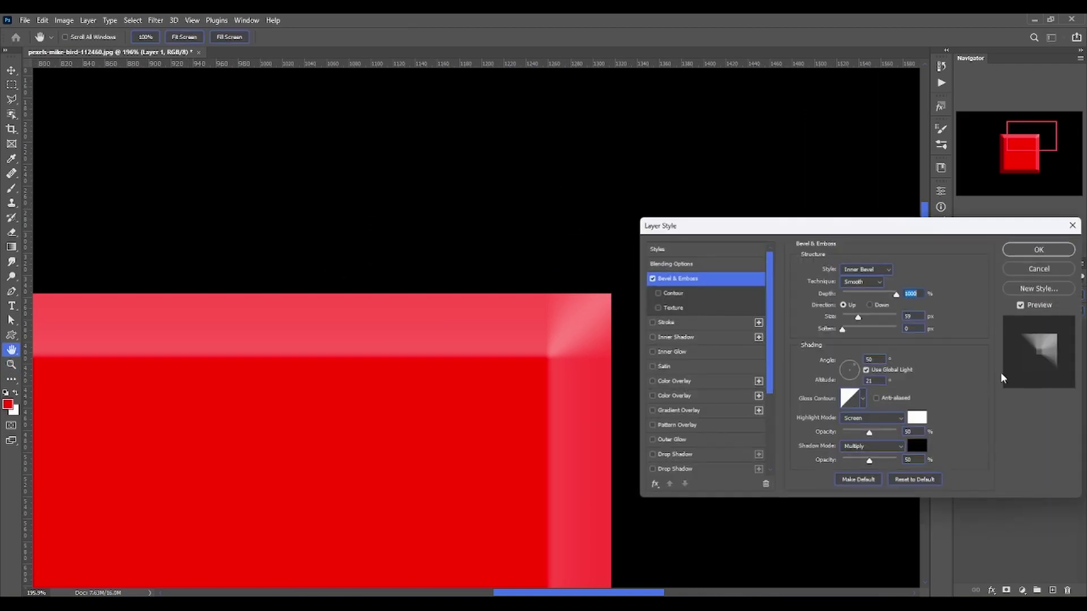
Preview gloss contour presets, choose Sawtooth 1, and open it in the Contour Editor
{"action": "left_click", "coordinate": [862, 401]}
{"action": "left_click", "coordinate": [811, 426]}
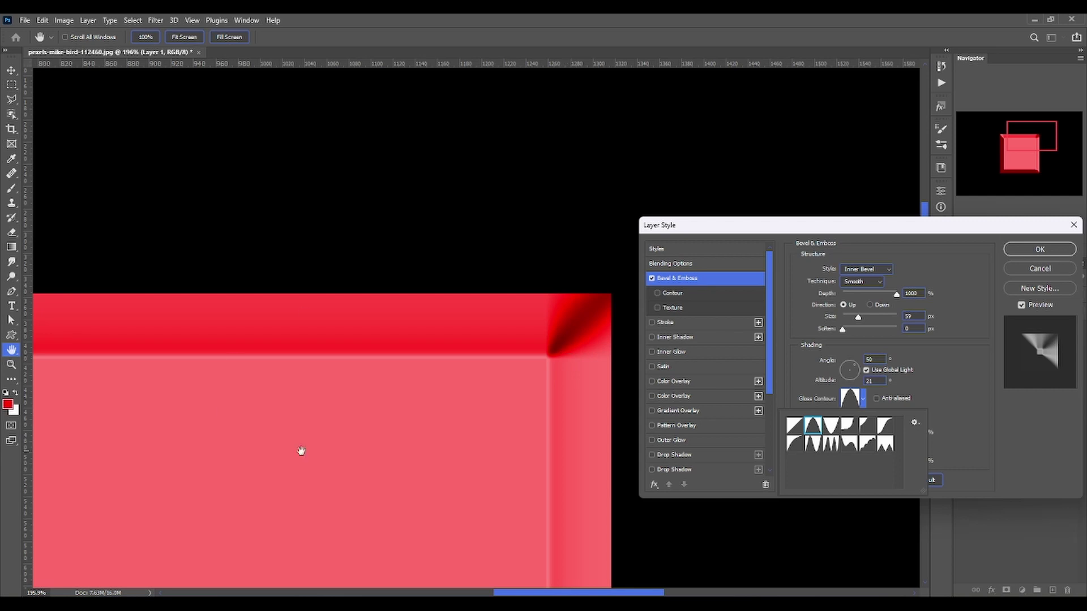
{"action": "left_click", "coordinate": [831, 426]}
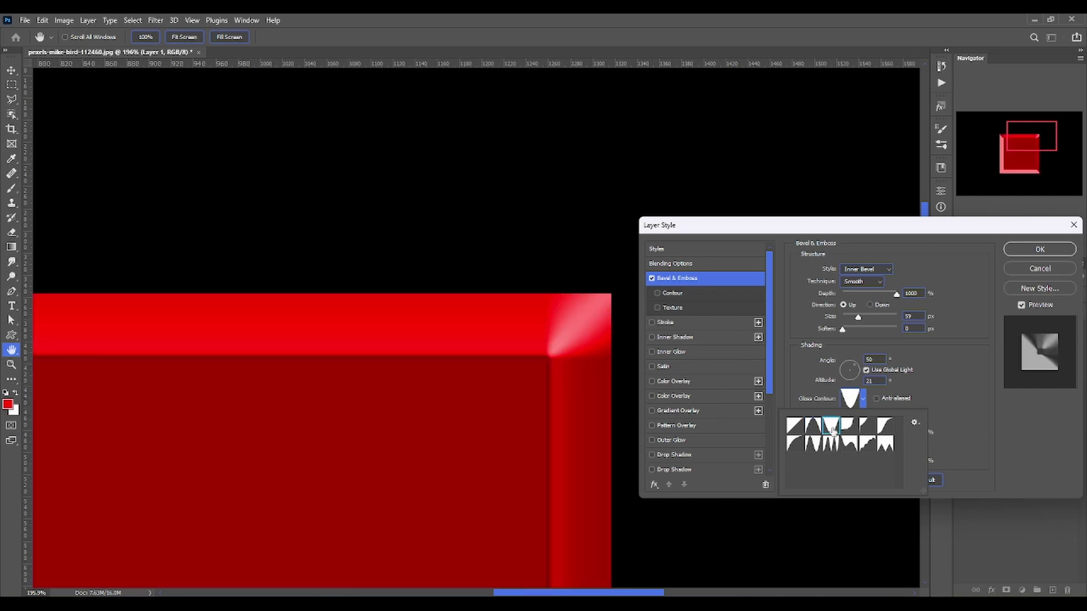
{"action": "left_click", "coordinate": [849, 427]}
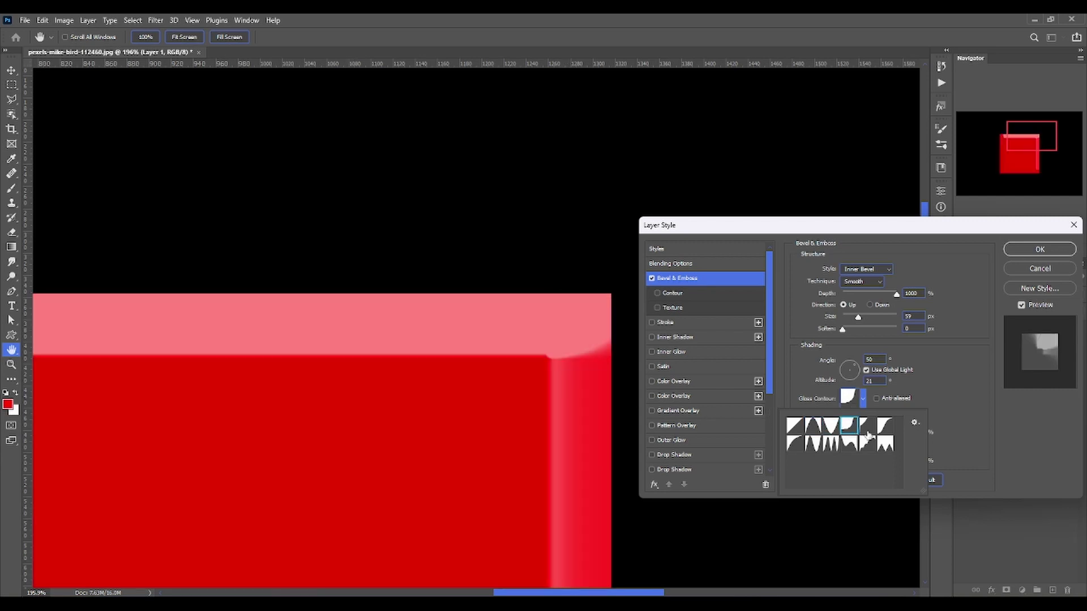
{"action": "left_click", "coordinate": [867, 428]}
{"action": "left_click", "coordinate": [794, 444]}
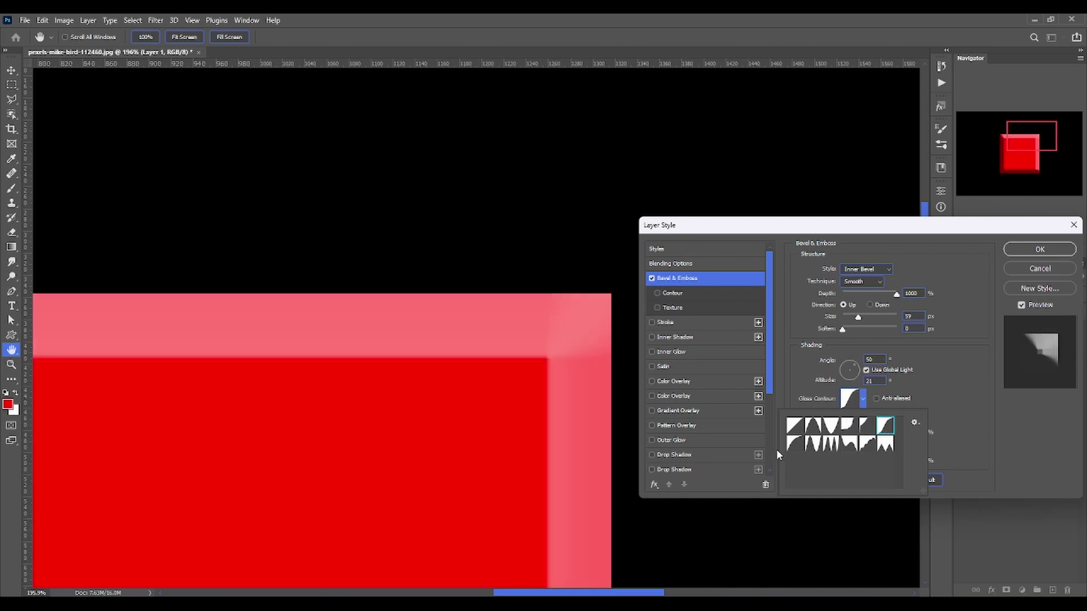
{"action": "left_click", "coordinate": [812, 444]}
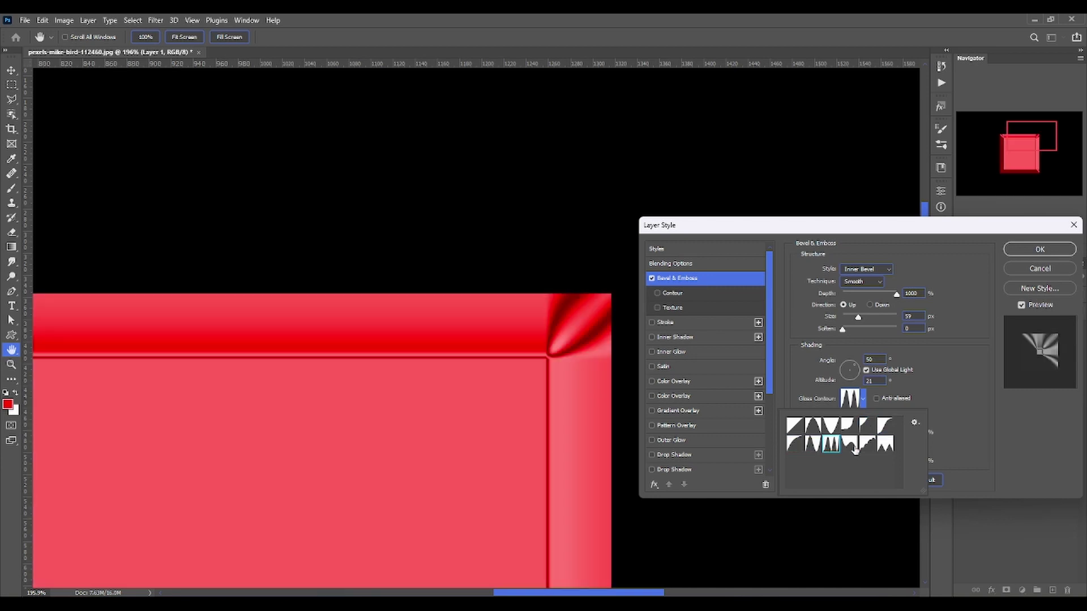
{"action": "left_click", "coordinate": [852, 446]}
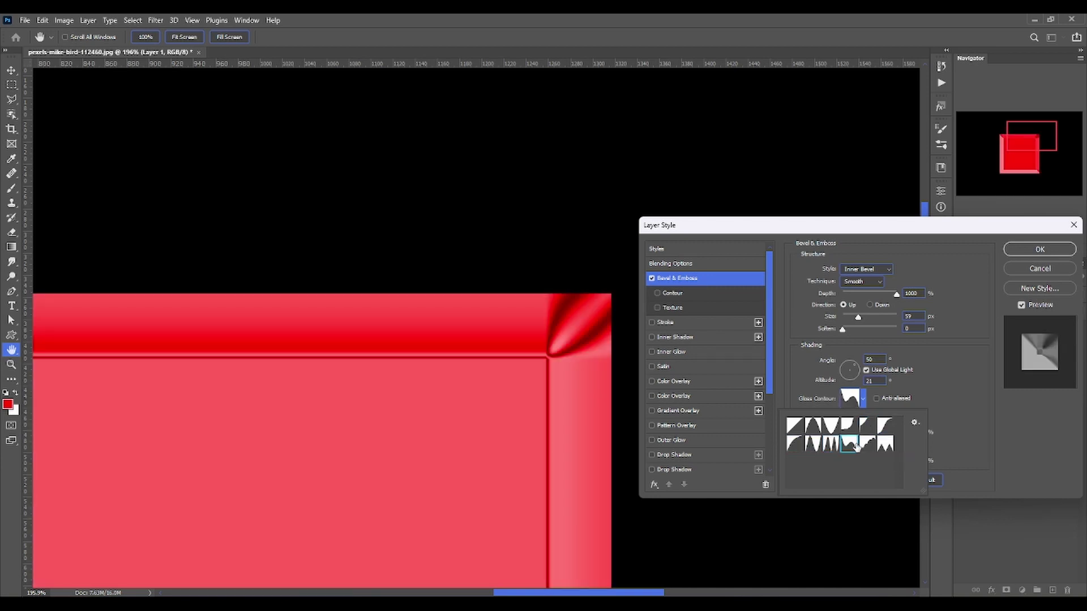
{"action": "left_click", "coordinate": [870, 446]}
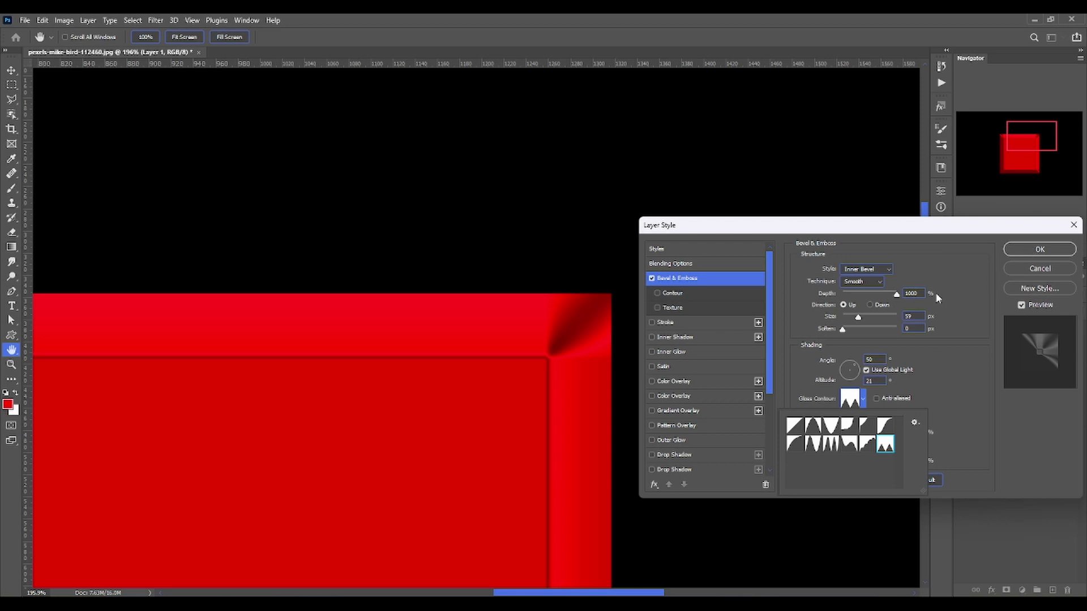
{"action": "left_click", "coordinate": [930, 384]}
{"action": "left_click", "coordinate": [850, 409]}
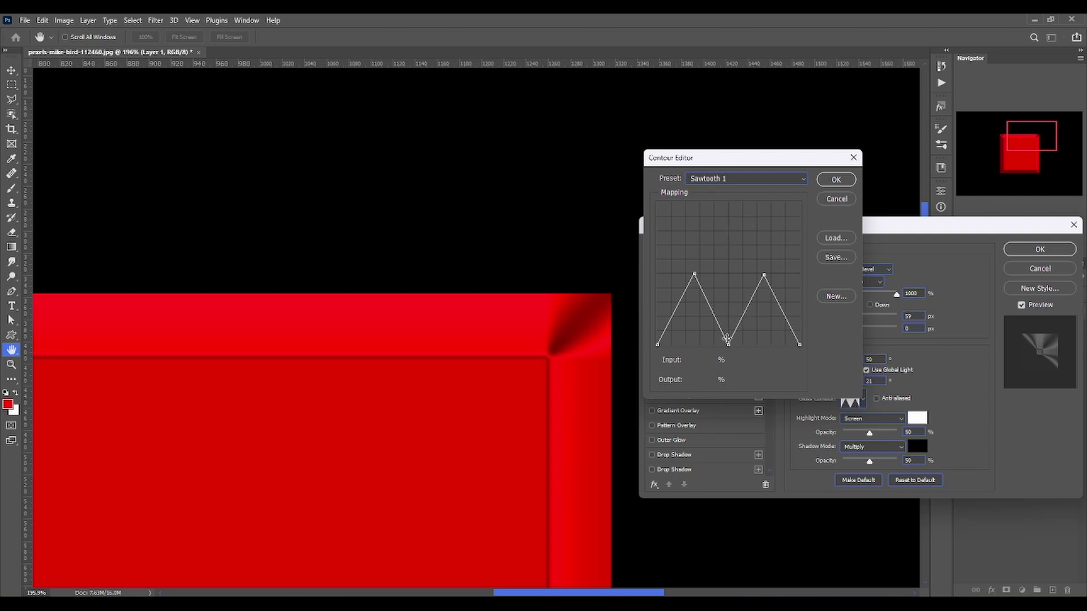
Pull the middle contour point to the top, then cancel to discard the edit
{"action": "mouse_move", "coordinate": [728, 344]}
{"action": "left_mouse_down"}
{"action": "mouse_move", "coordinate": [722, 229]}
{"action": "mouse_move", "coordinate": [720, 270]}
{"action": "mouse_move", "coordinate": [757, 231]}
{"action": "left_mouse_up"}
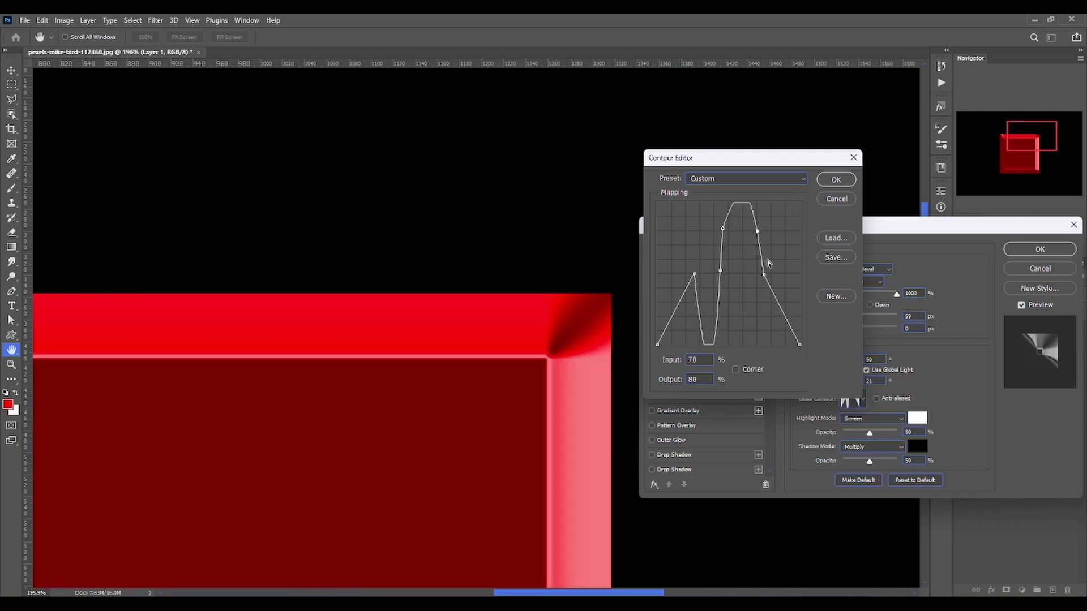
{"action": "left_click", "coordinate": [826, 198]}
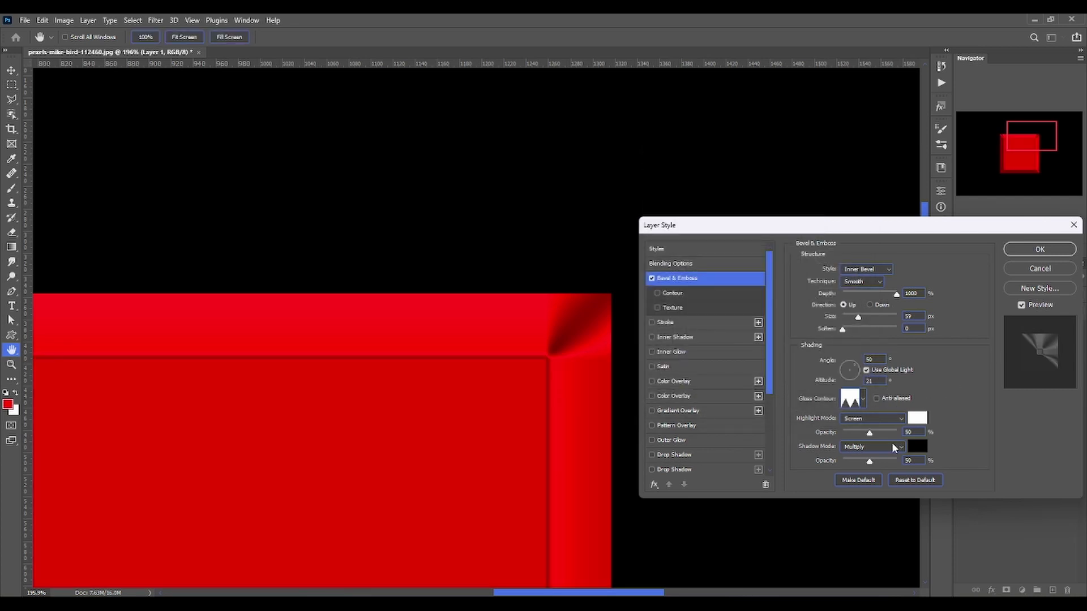
Raise the bevel's highlight and shadow opacities, apply the style, and fit the document on screen
{"action": "left_click", "coordinate": [859, 422]}
{"action": "left_click_drag", "start_coordinate": [869, 433], "coordinate": [893, 435]}
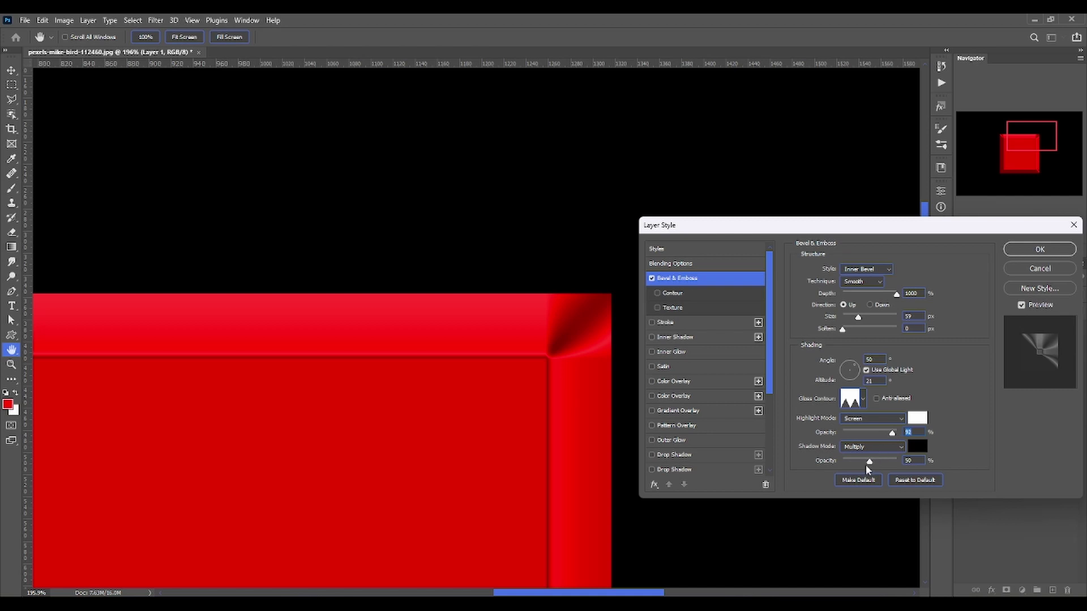
{"action": "left_click_drag", "start_coordinate": [877, 462], "coordinate": [874, 464]}
{"action": "left_click", "coordinate": [1040, 250]}
{"action": "key", "text": "ctrl+0"}
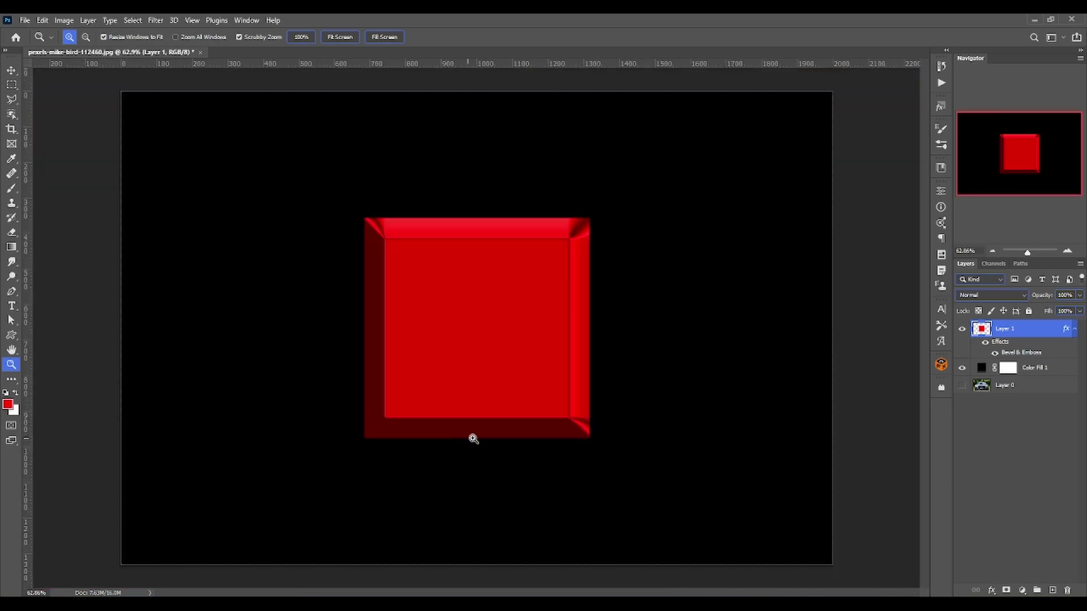
{"action": "left_click_drag", "start_coordinate": [713, 390], "coordinate": [699, 397]}
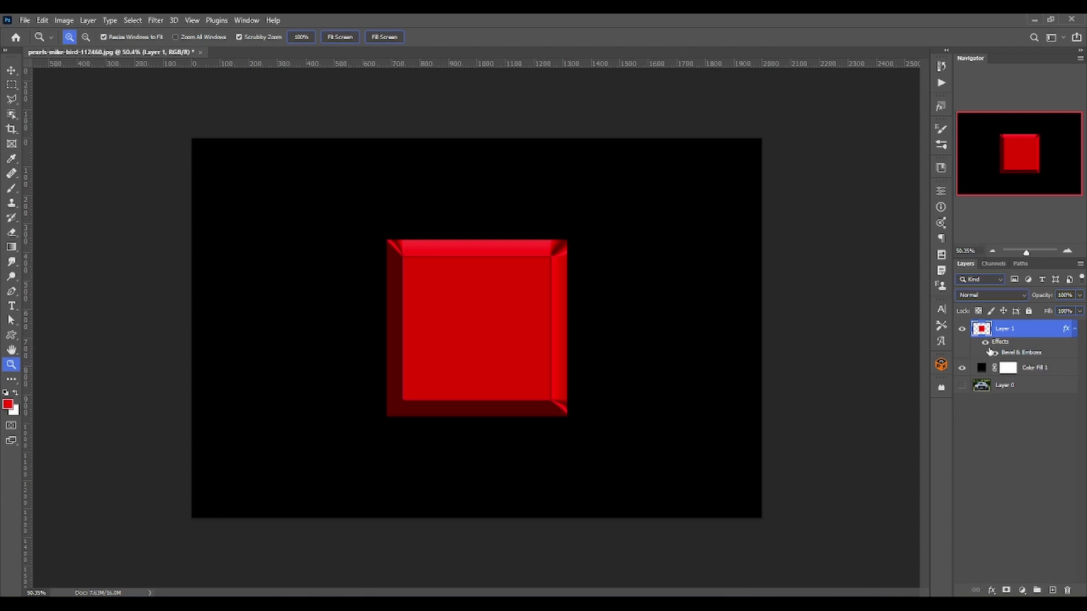
{"action": "left_click", "coordinate": [995, 353]}
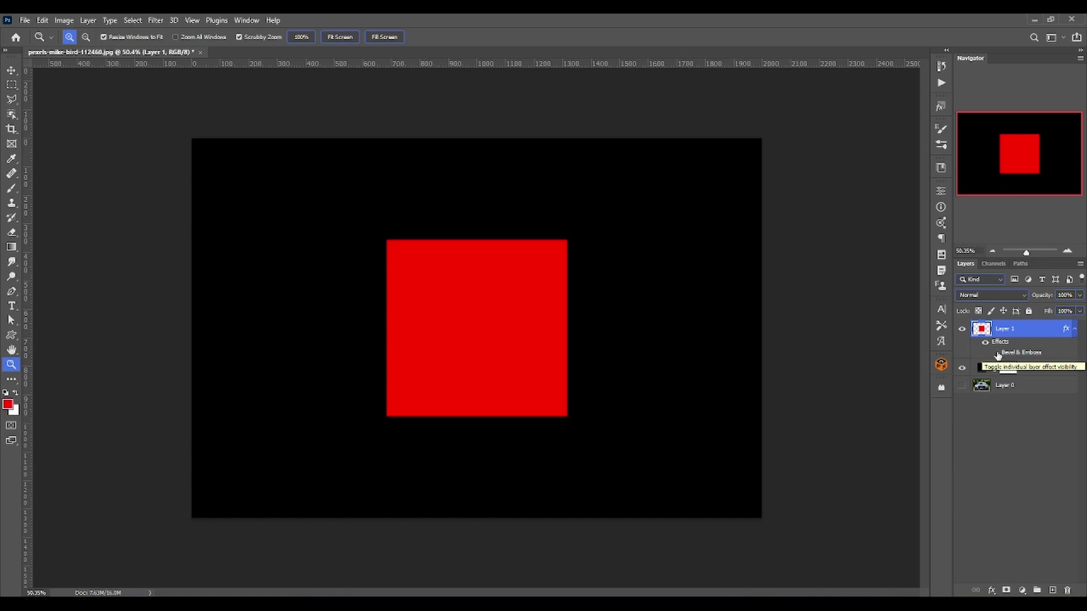
{"action": "left_click", "coordinate": [995, 352]}
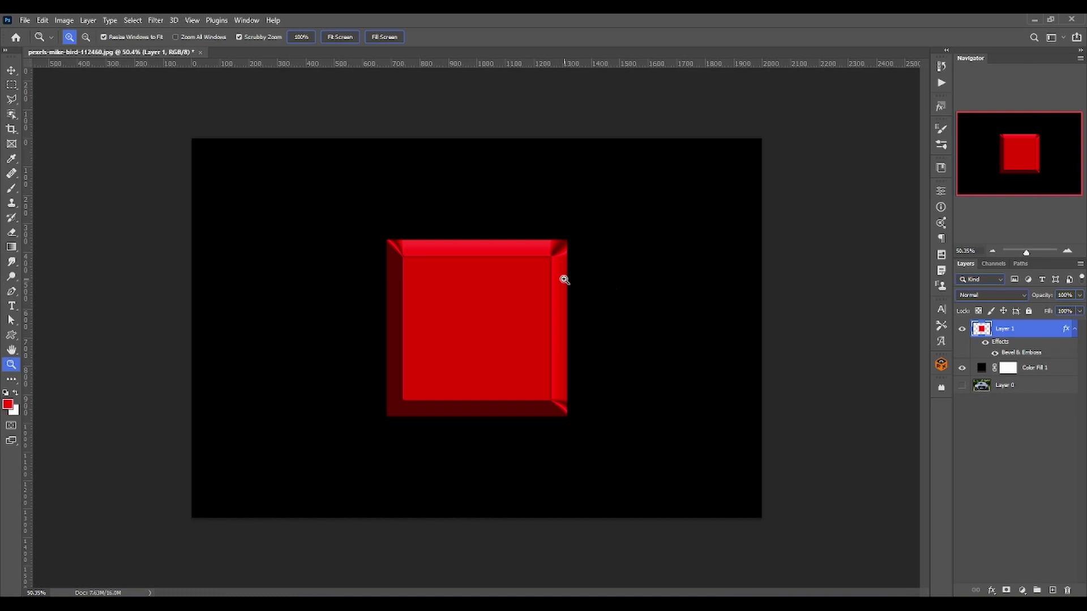
{"action": "left_click_drag", "start_coordinate": [571, 275], "coordinate": [573, 274]}
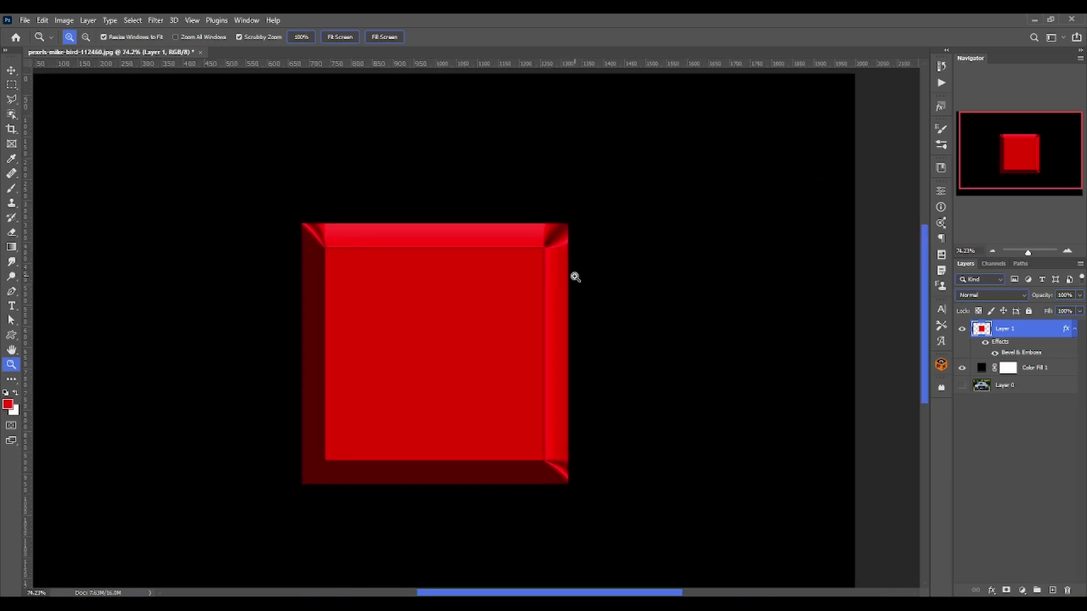